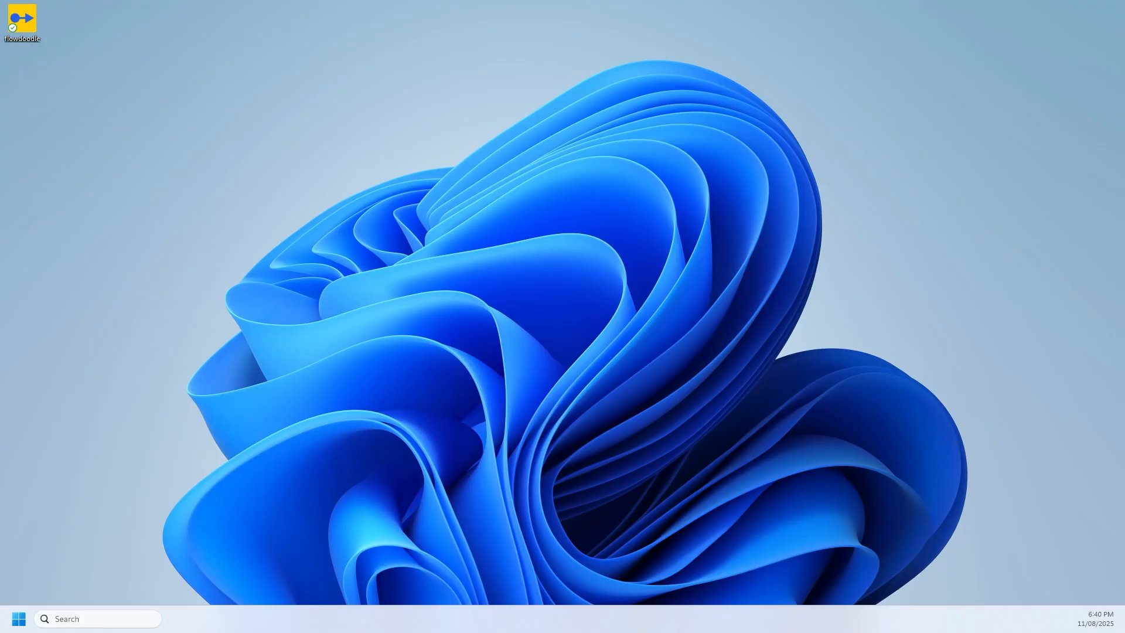
- Open Flow Doodle and enlarge the Masks area by moving its dividers
double_click(23, 22)
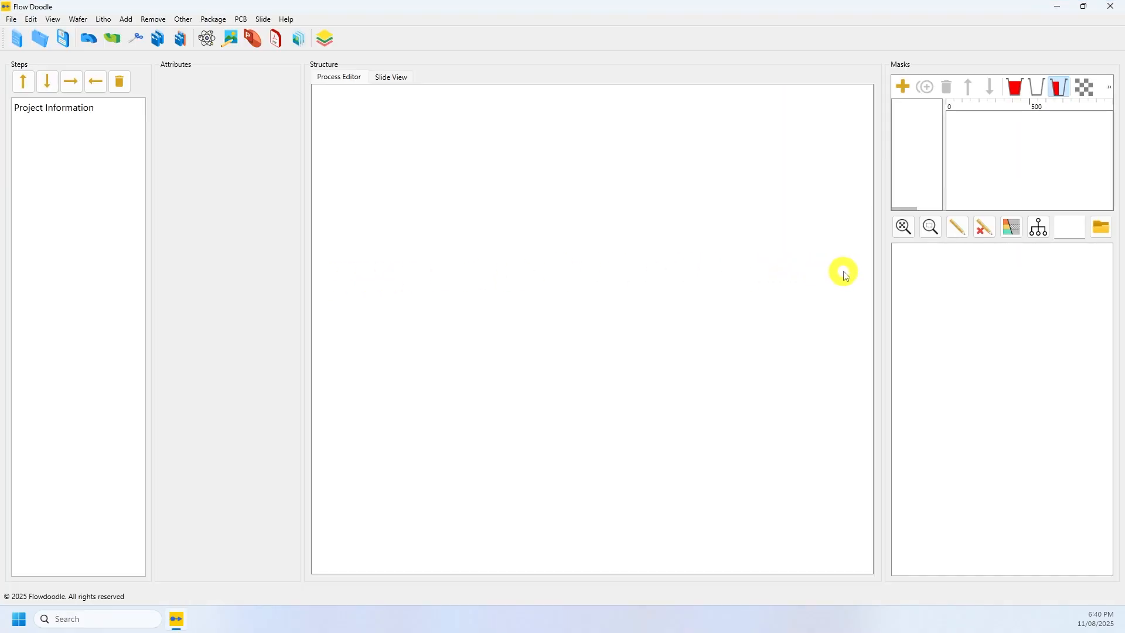
drag(883, 270, 515, 291)
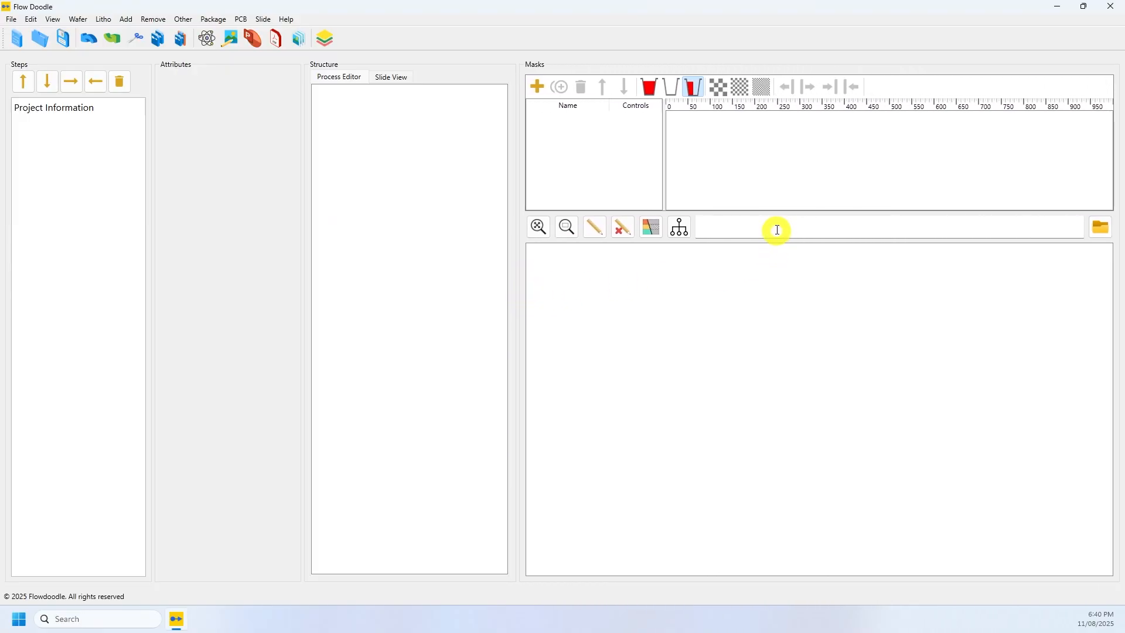
mouse_move(779, 211)
mouse_down()
mouse_move(774, 316)
mouse_move(765, 208)
mouse_up()
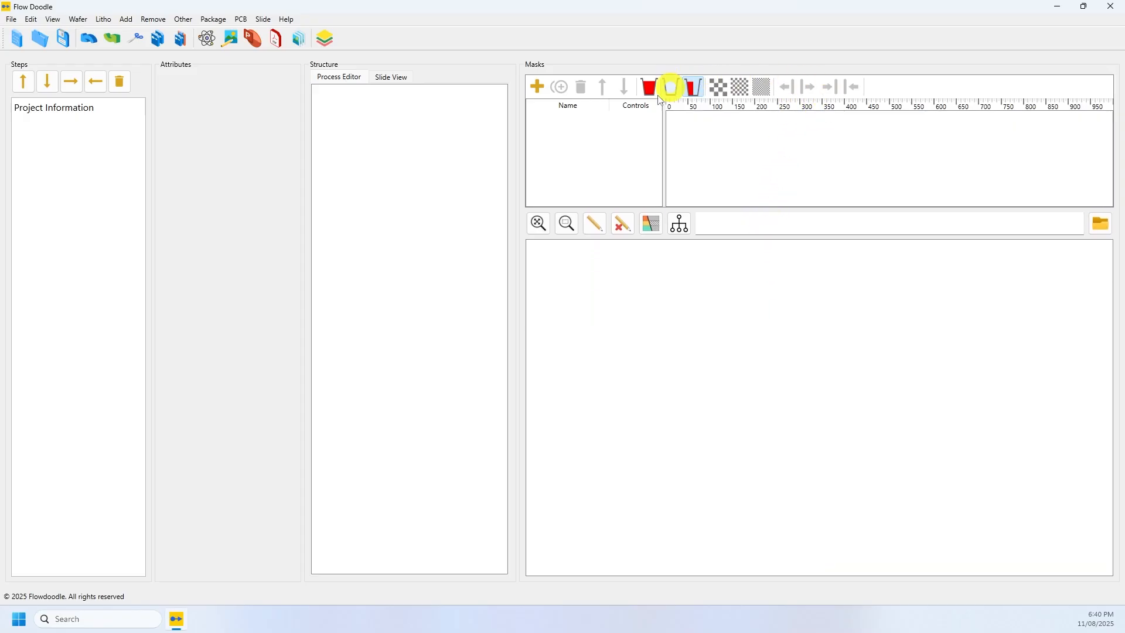
- Build a process flow with a Substrate, an Apply resist and a Mask + Develop step
click(83, 23)
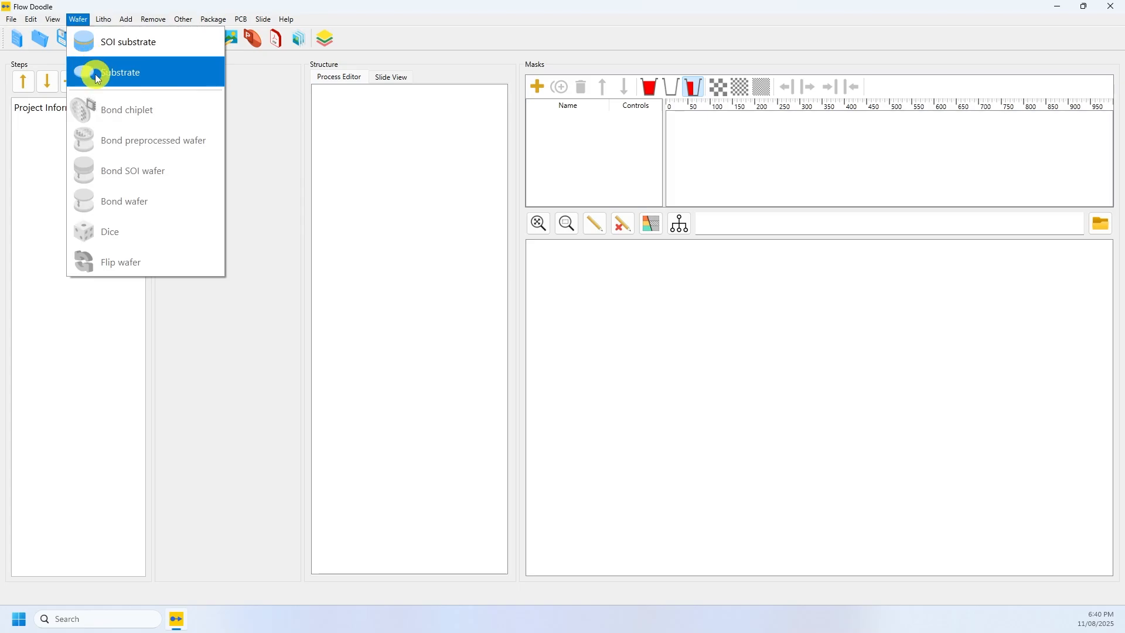
click(93, 72)
click(103, 19)
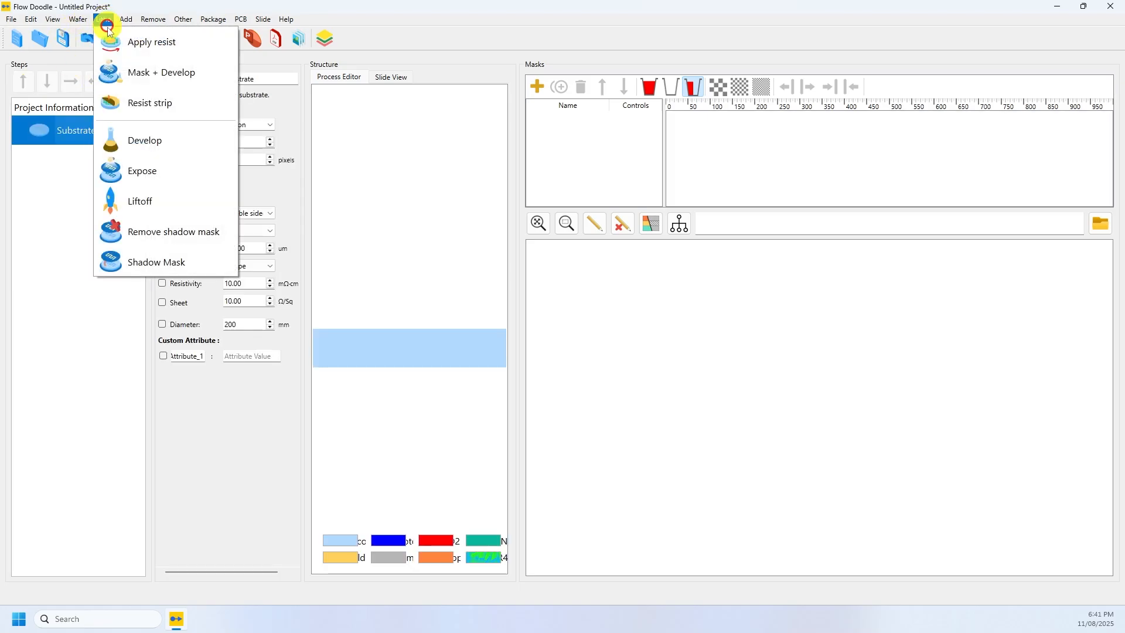
click(113, 43)
click(103, 20)
click(126, 72)
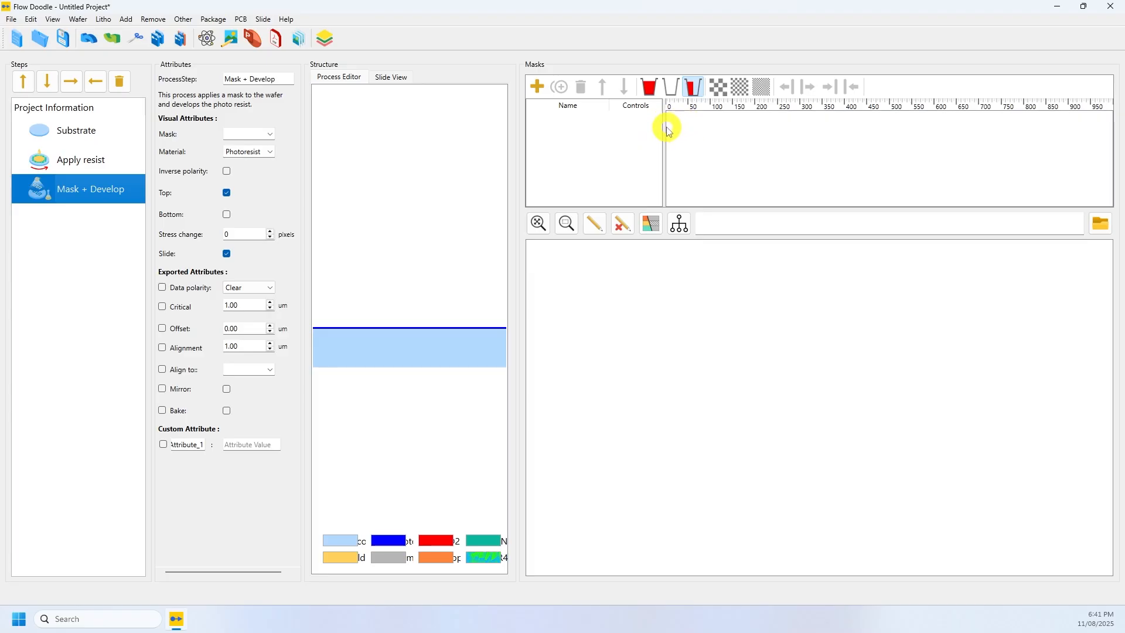
- Widen the mask list slightly and add a mask named "Pad clean"
drag(666, 125, 678, 138)
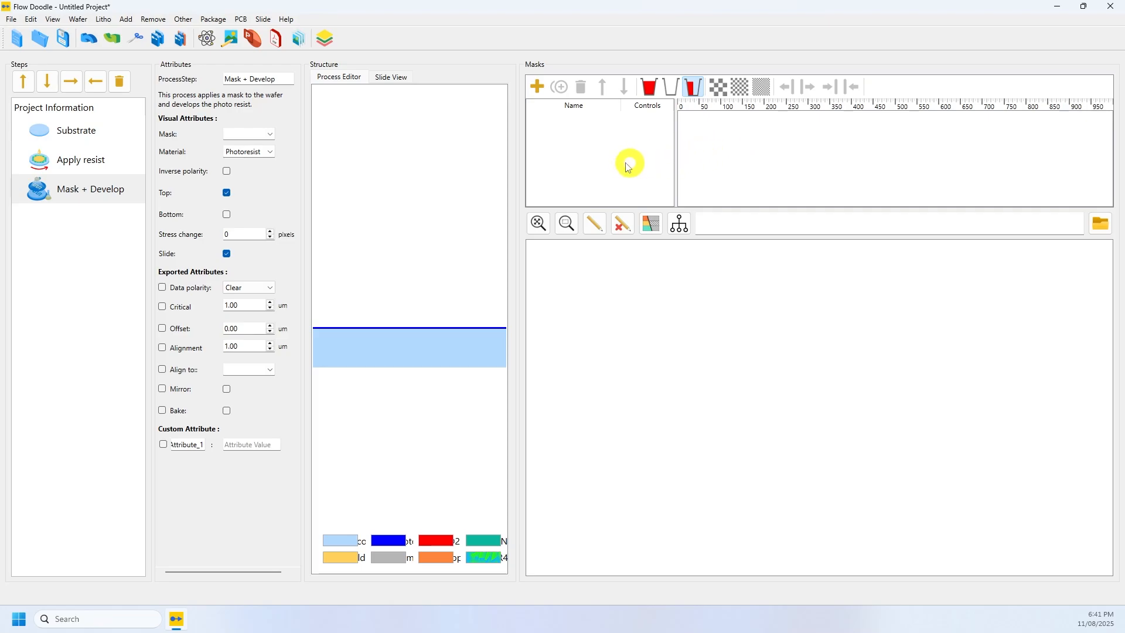
click(540, 90)
double_click(554, 117)
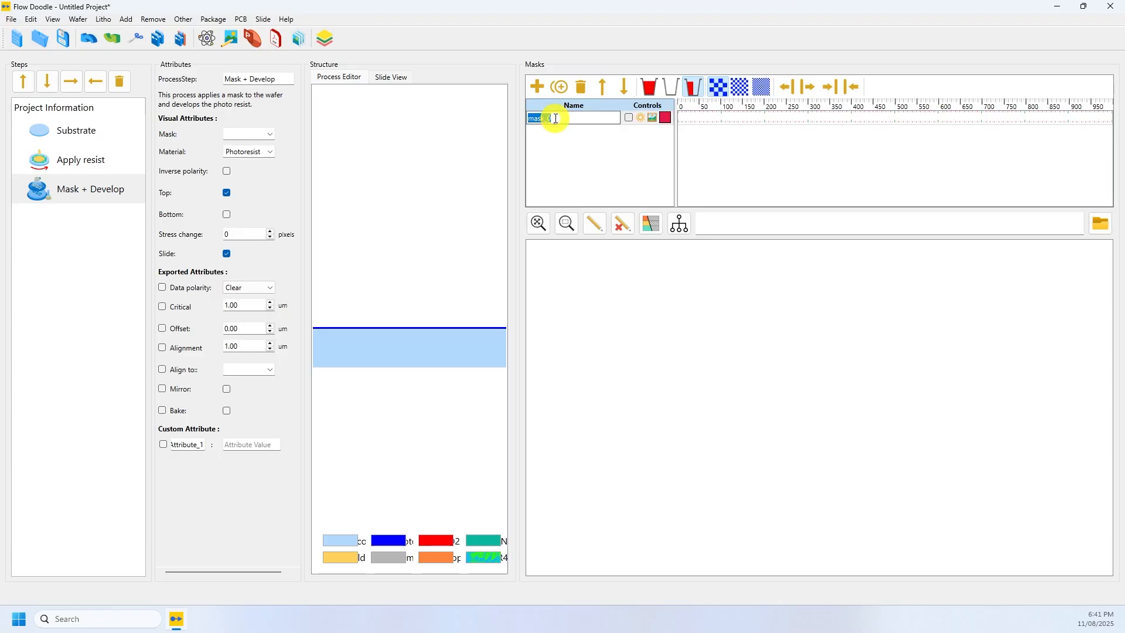
text(Pad clear)
key(Return)
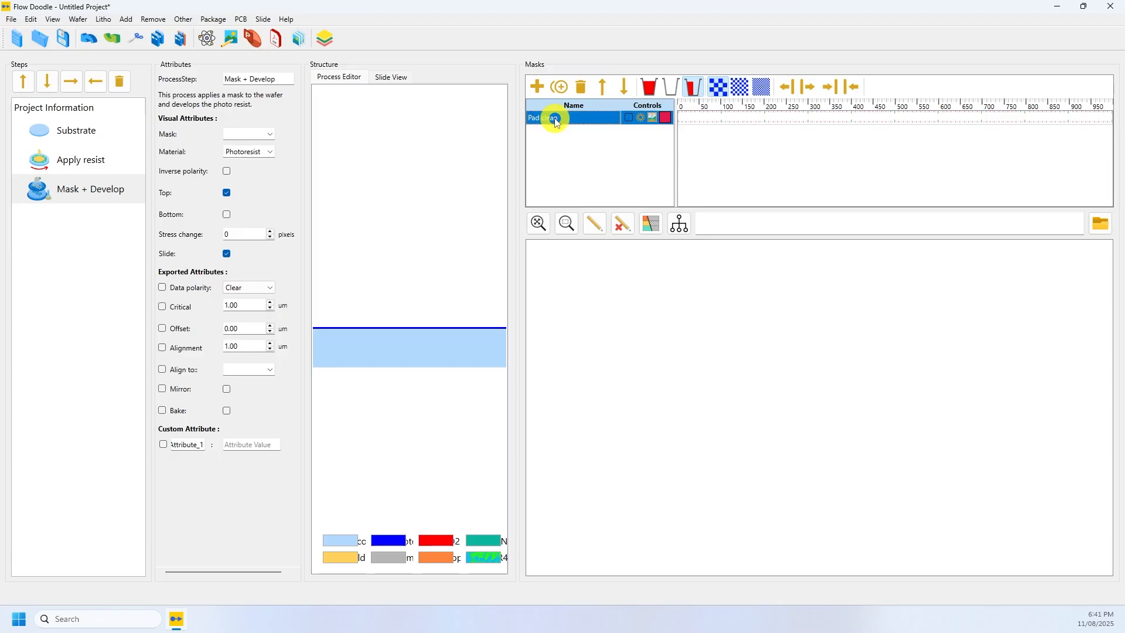
- Set the Pad clean mask's colour to orange, #ffaa00
click(665, 120)
click(501, 256)
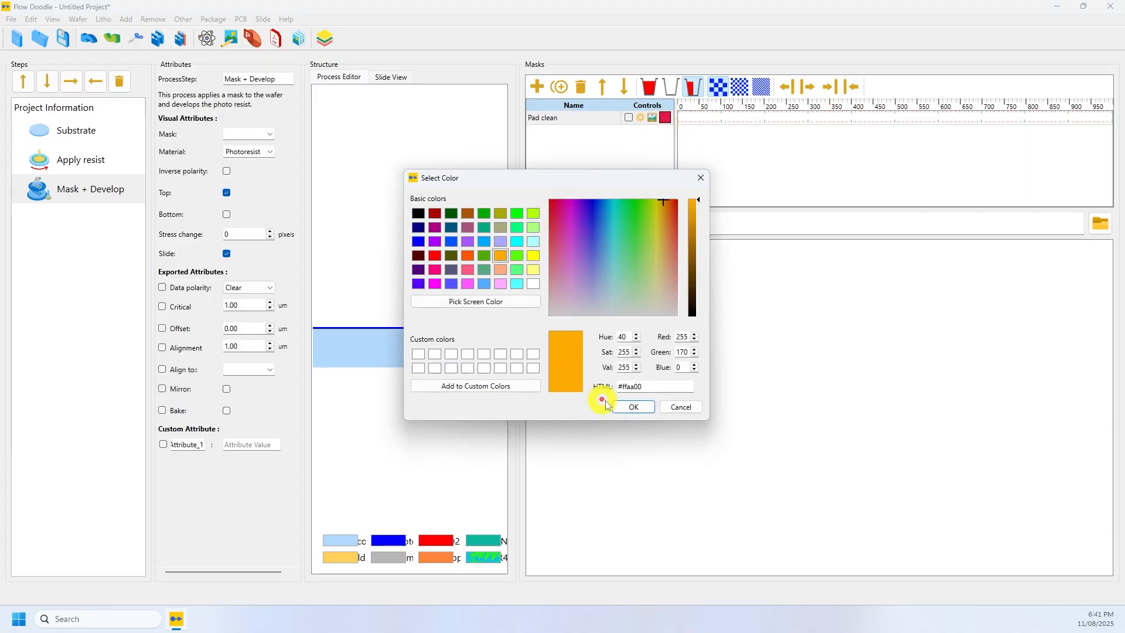
click(626, 411)
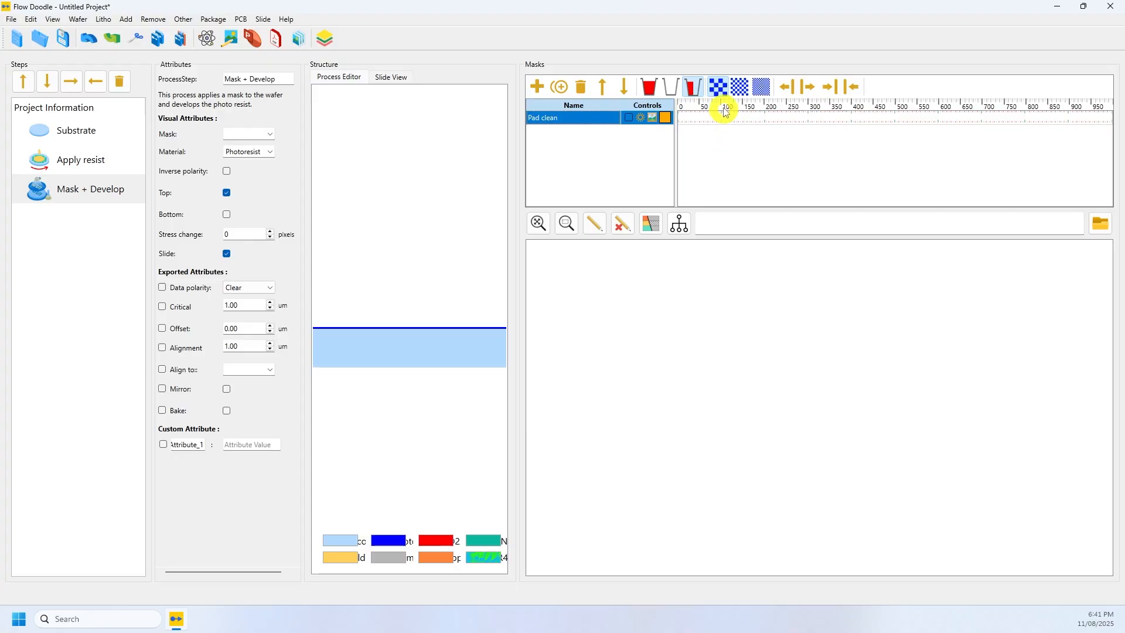
- Draw Pad clean segments at about 50–150 and 200–250 on the coarse grid, plus narrow medium-grid segments near 290, 330 and 390
click(720, 88)
drag(718, 121, 786, 118)
click(746, 88)
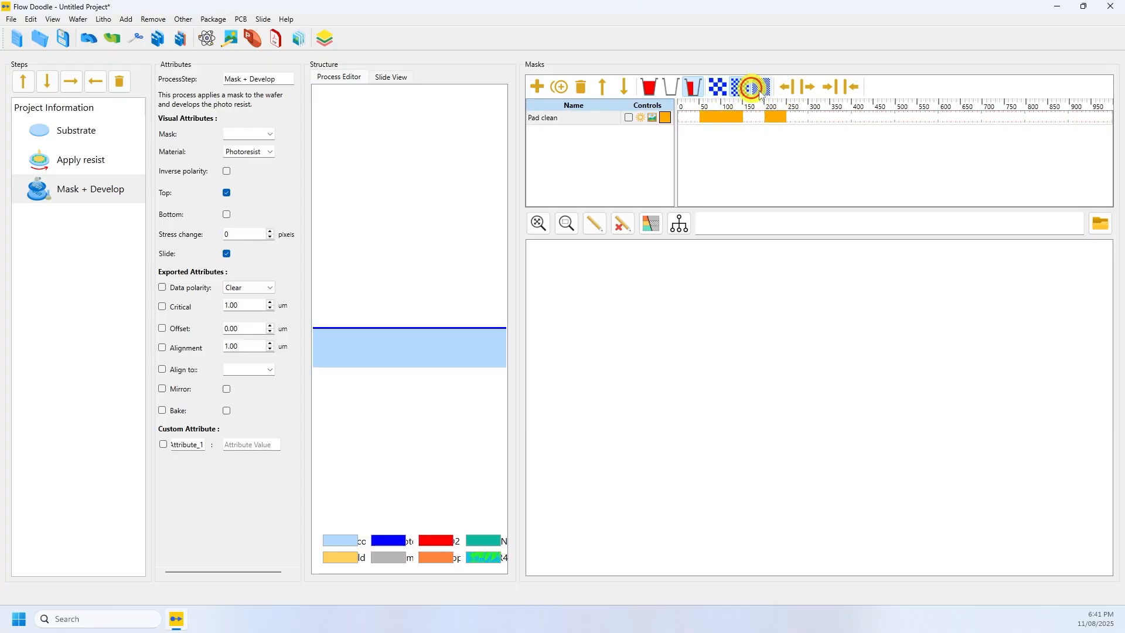
click(807, 117)
click(823, 118)
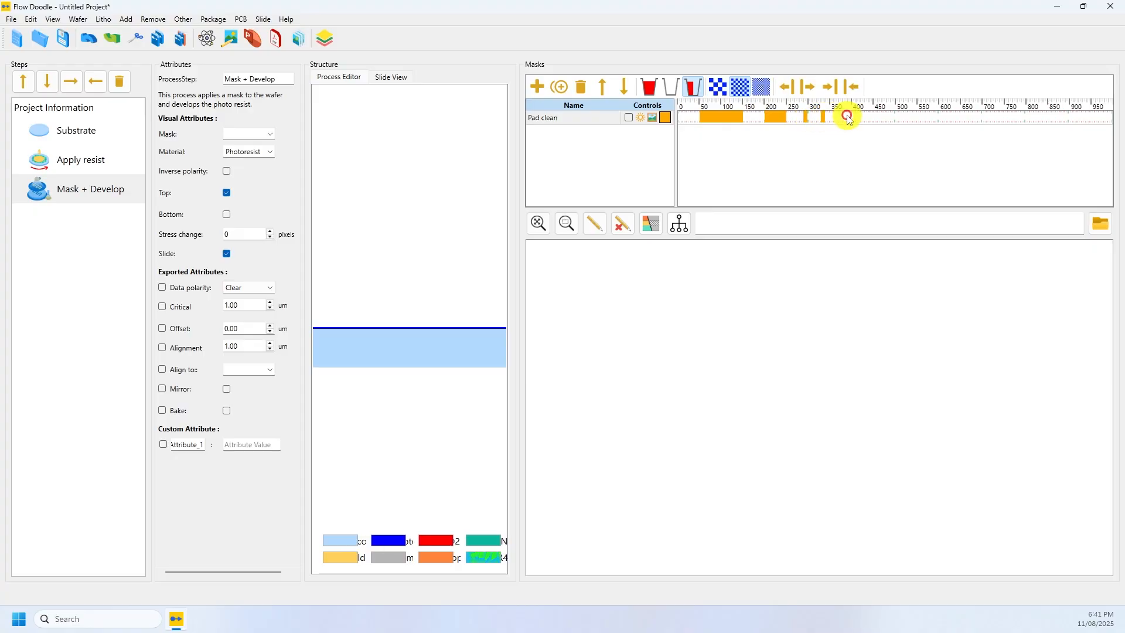
click(849, 117)
- Draw hairline segments on the Pad clean mask at about 425, 460 and 485 using the finest grid
click(762, 87)
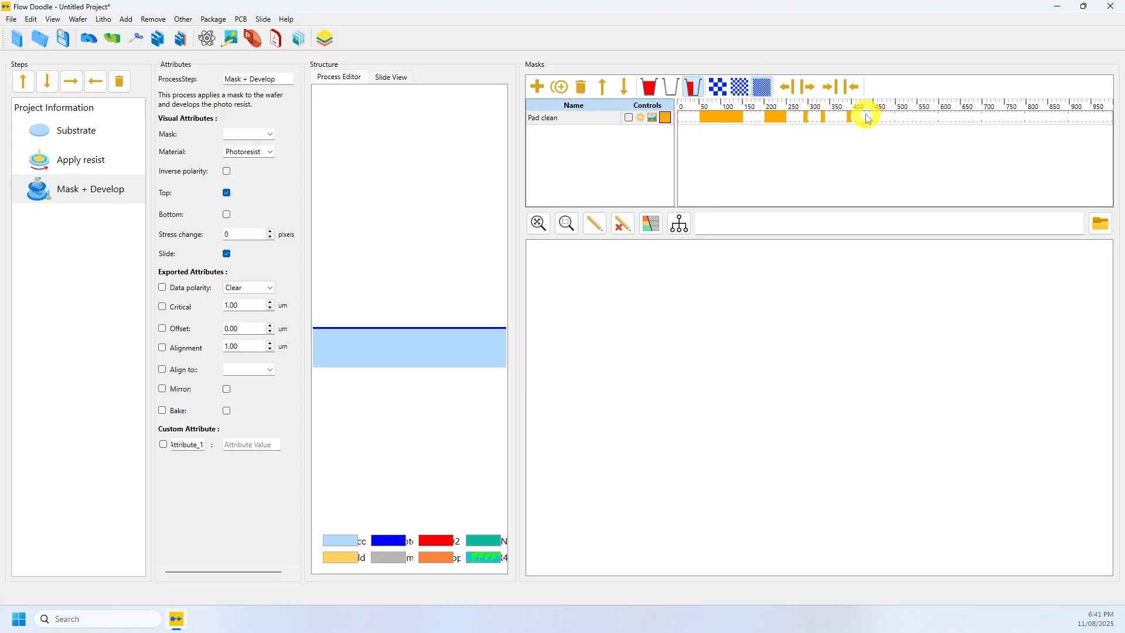
scroll(892, 121, up, 3)
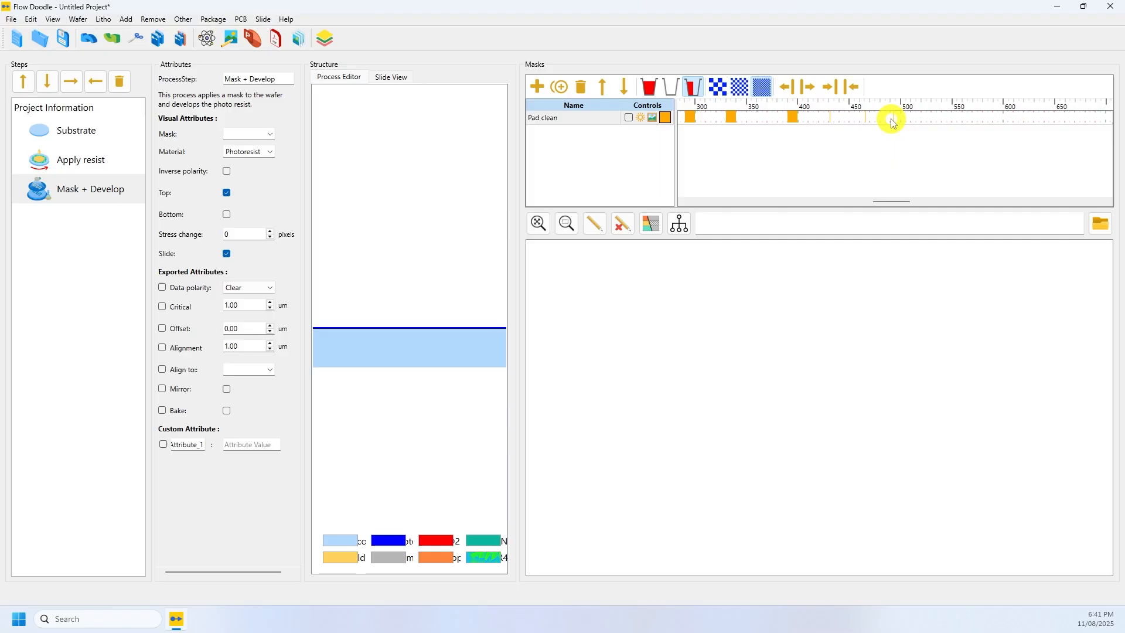
scroll(894, 122, down, 3)
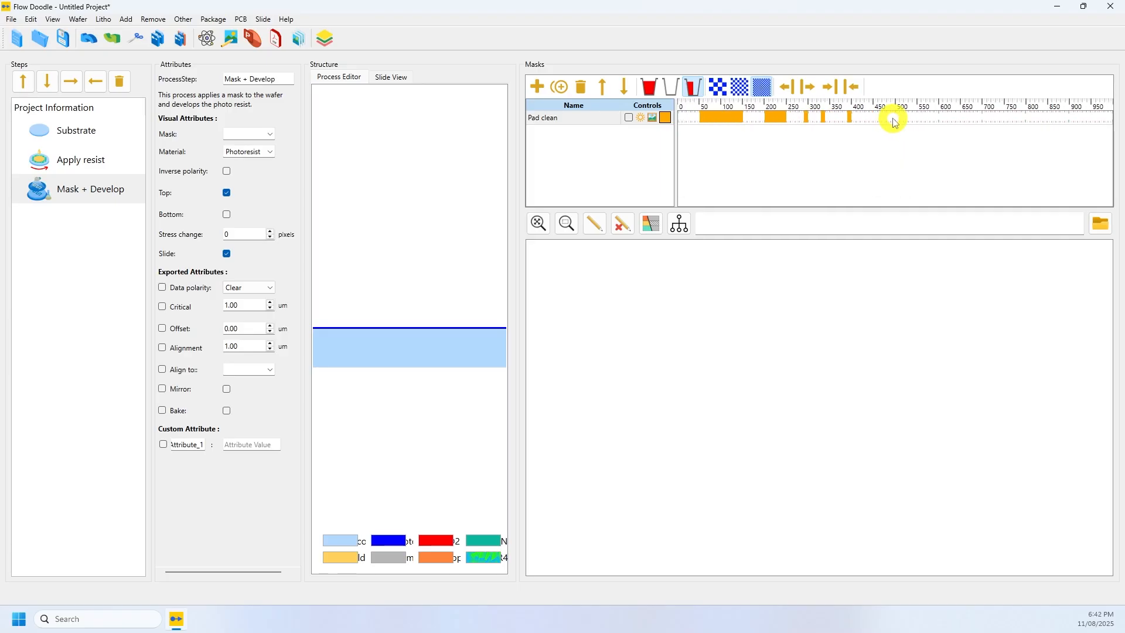
- Fill the Pad clean mask from about 560 to 660, and clear it from about 605 back to 145
click(650, 87)
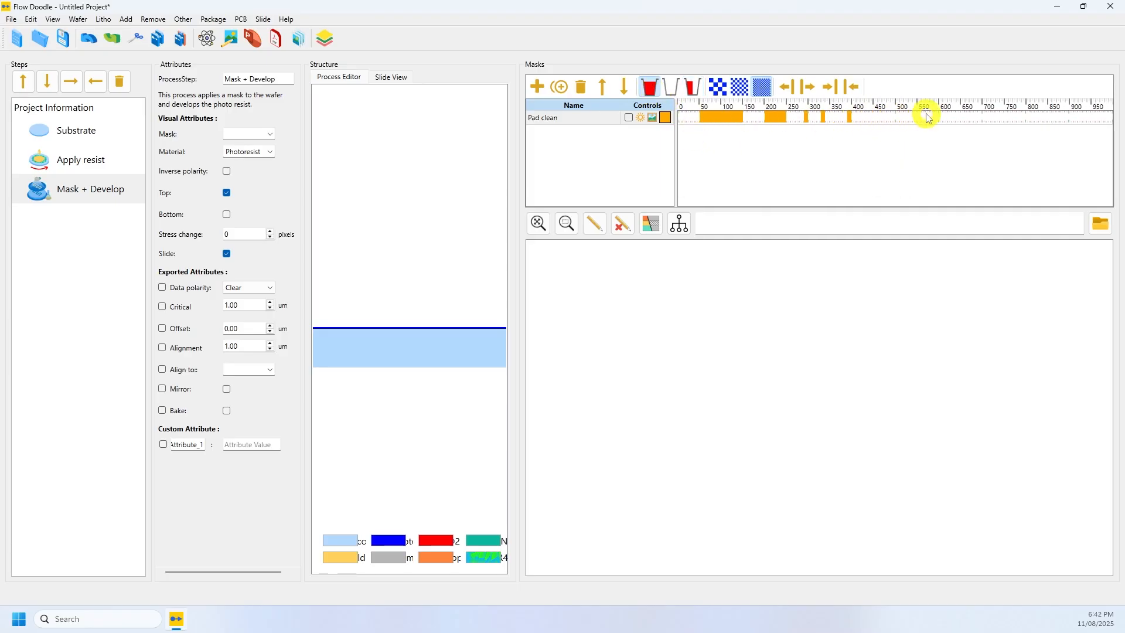
click(928, 116)
click(671, 87)
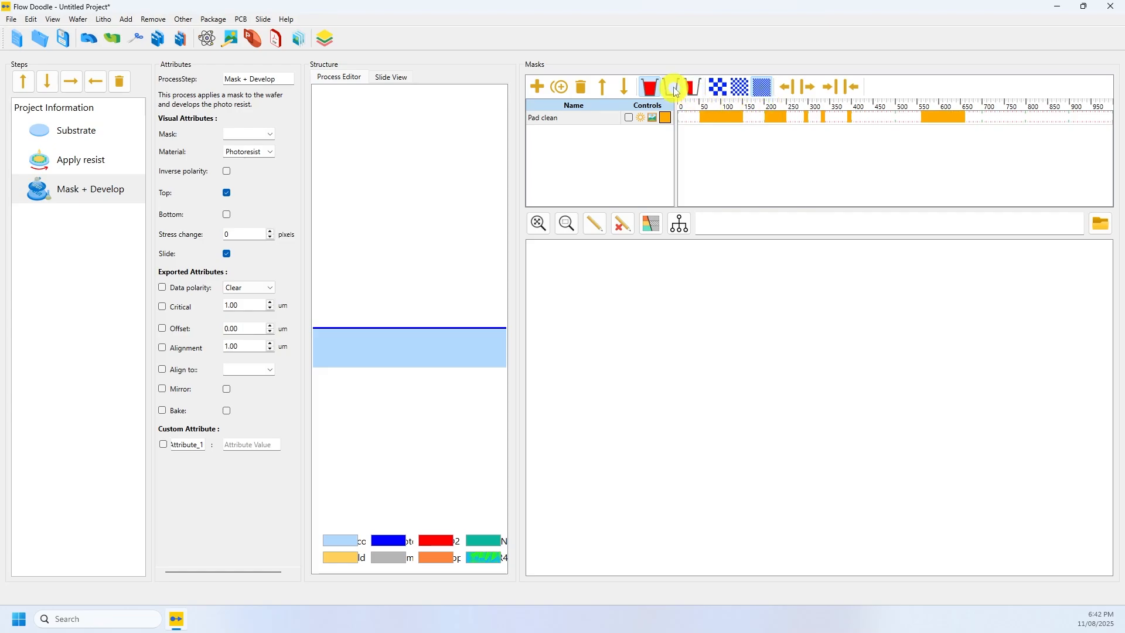
drag(942, 116, 730, 118)
- Draw coarse-grid Pad clean segments from about 250 to 750 and 800 to 900, and assign the mask to the Mask + Develop step
click(693, 87)
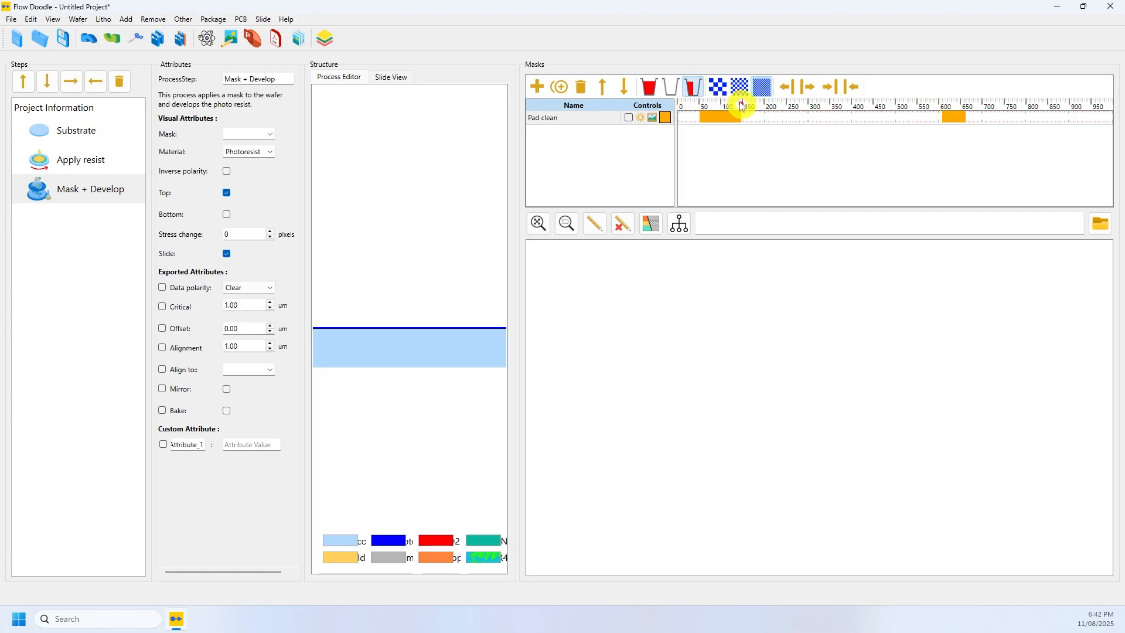
click(776, 117)
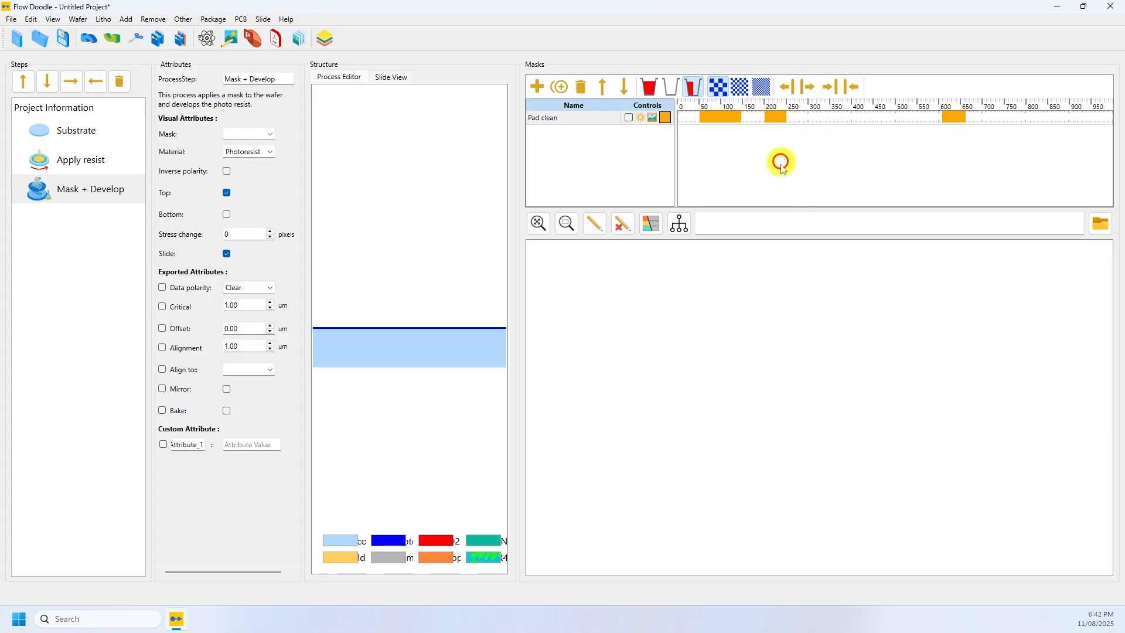
click(778, 119)
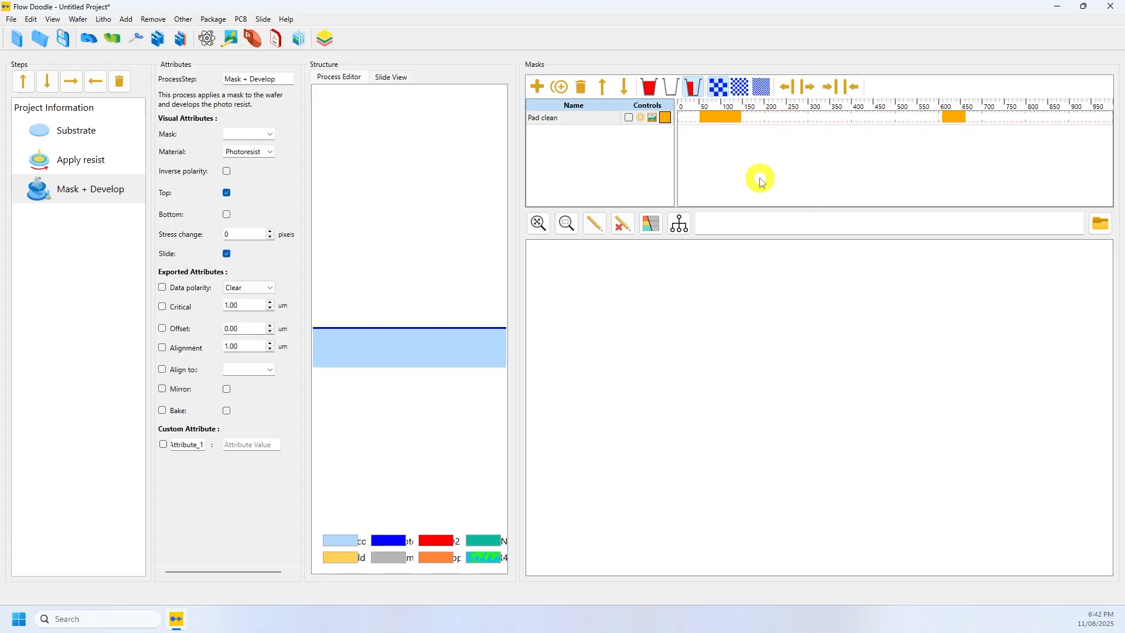
drag(794, 121, 1027, 119)
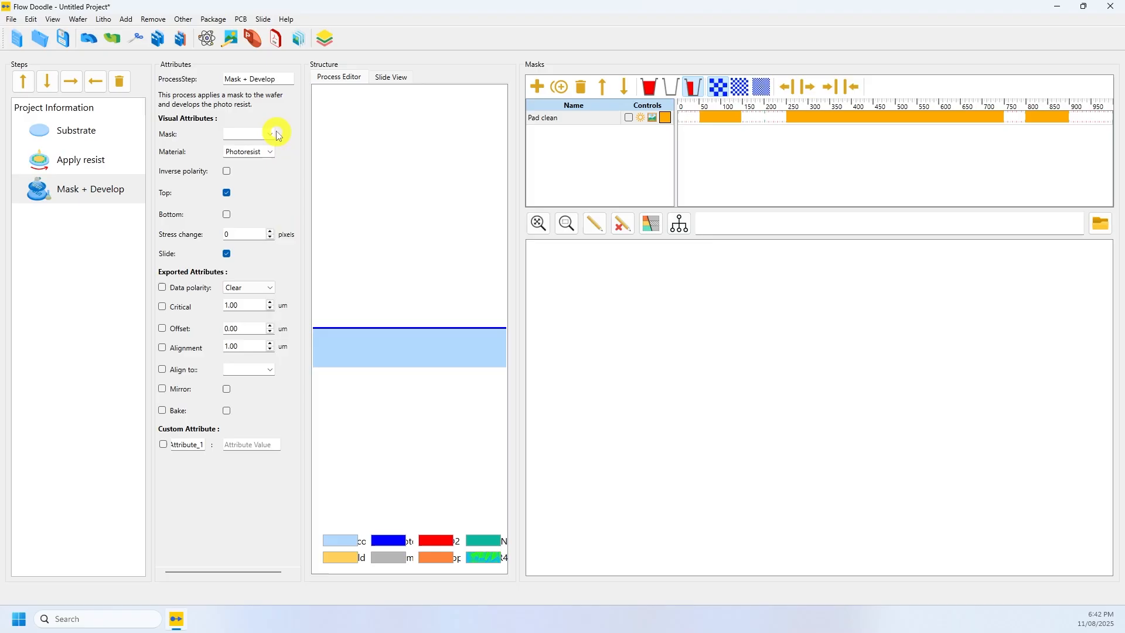
click(247, 142)
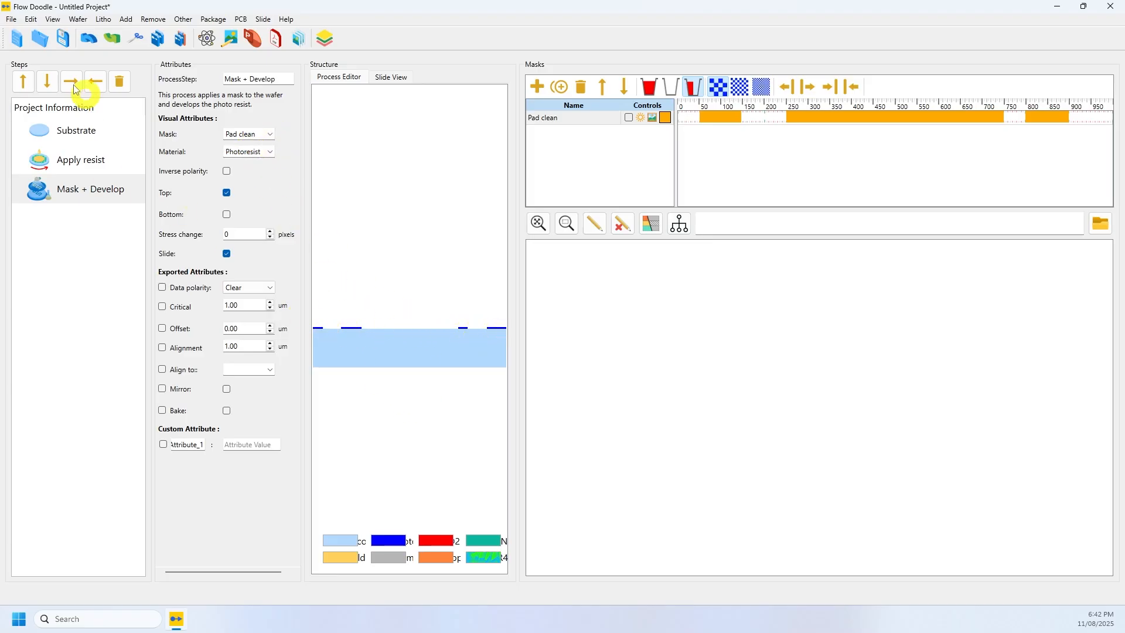
- Start a new project and load the GDS mask file accelerometer.gds
click(19, 46)
click(568, 319)
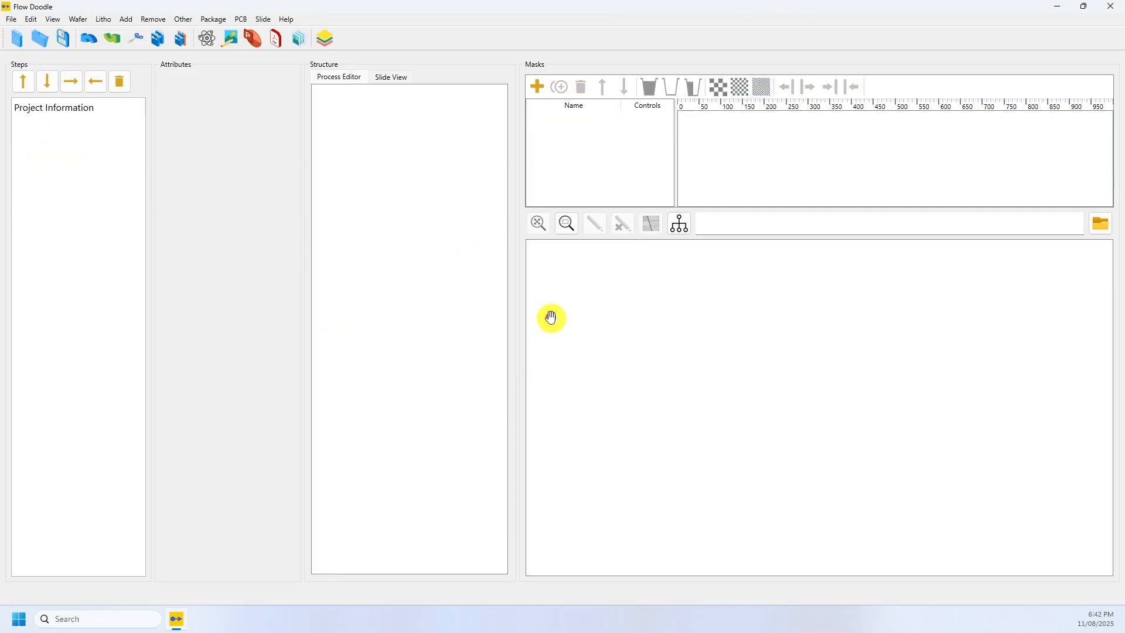
click(1101, 226)
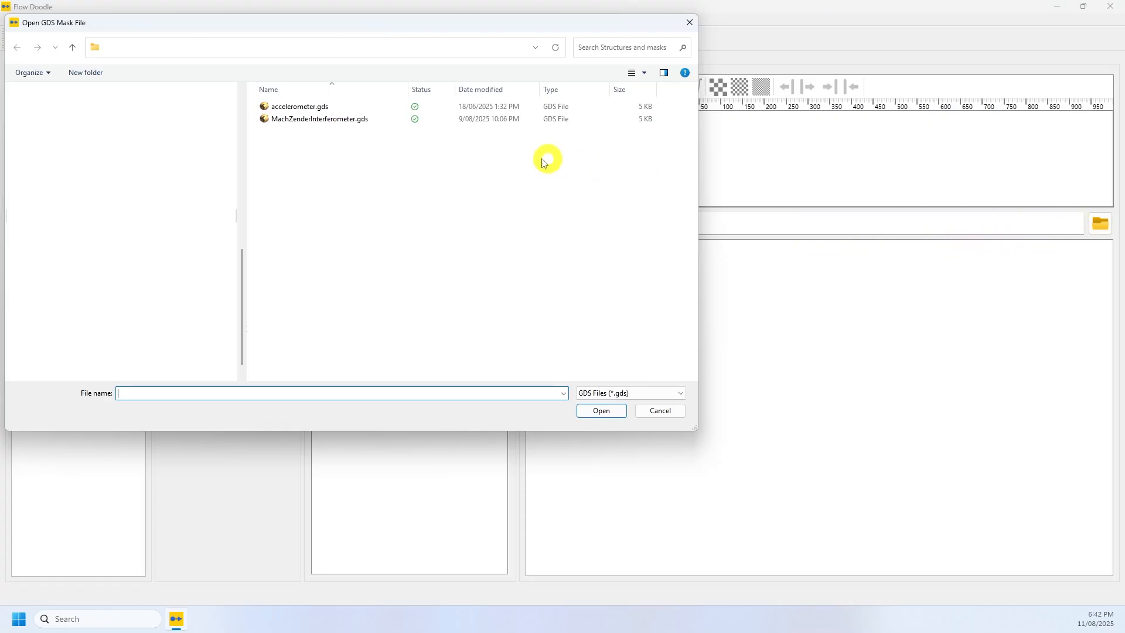
click(297, 109)
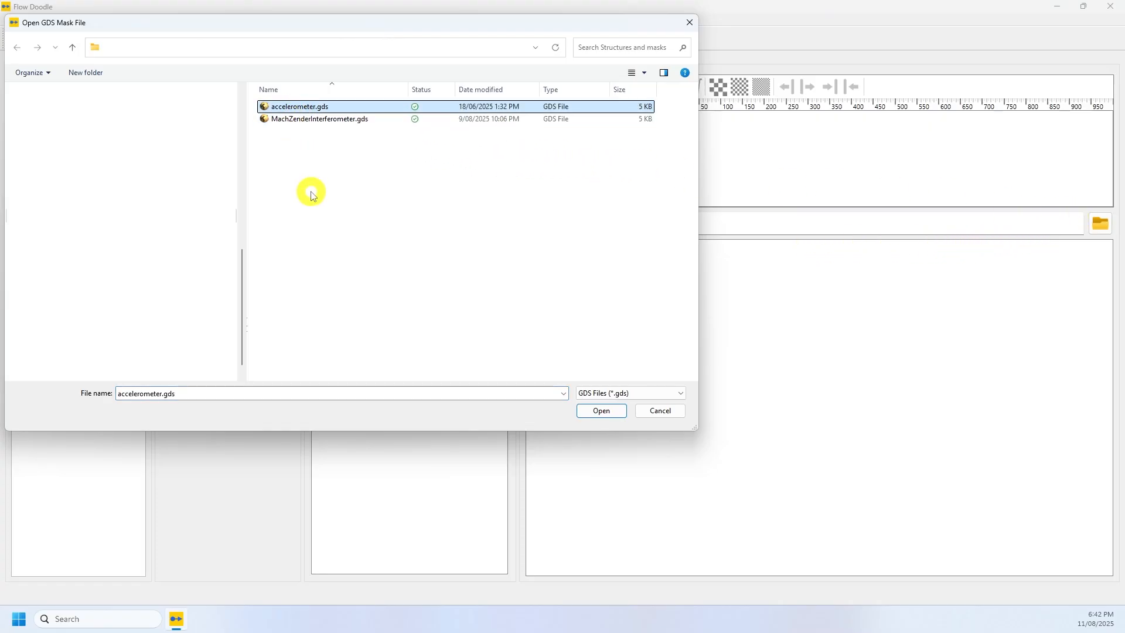
click(608, 413)
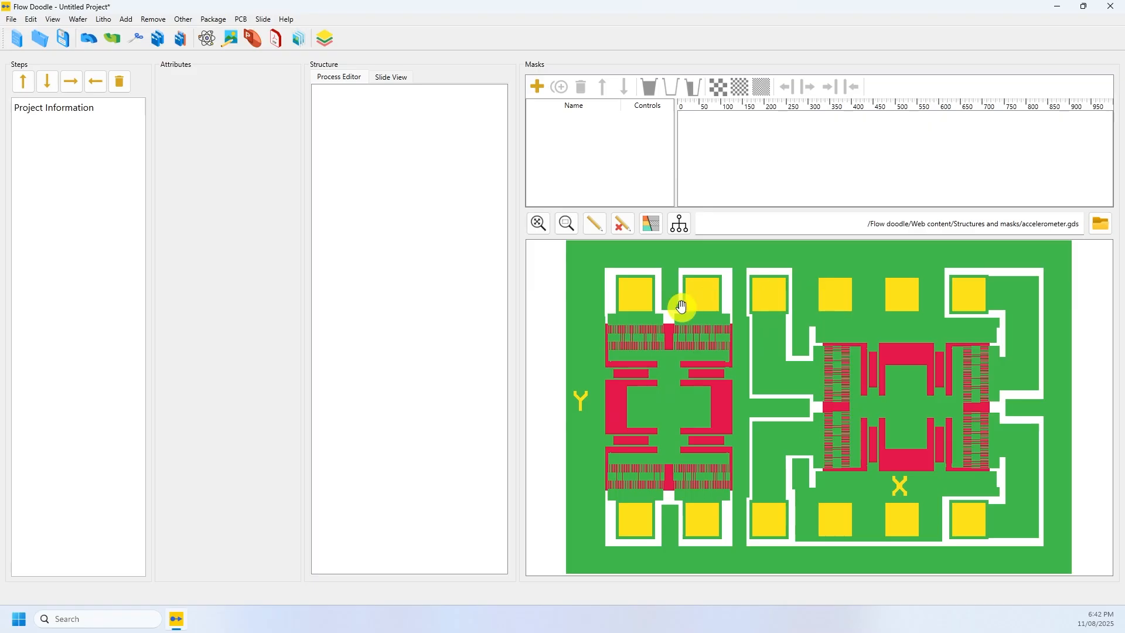
- Examine the Combs, Bumper and Comb cells in the GDS tree hierarchy, and return the layout to the TOP cell
click(682, 228)
drag(599, 151, 341, 143)
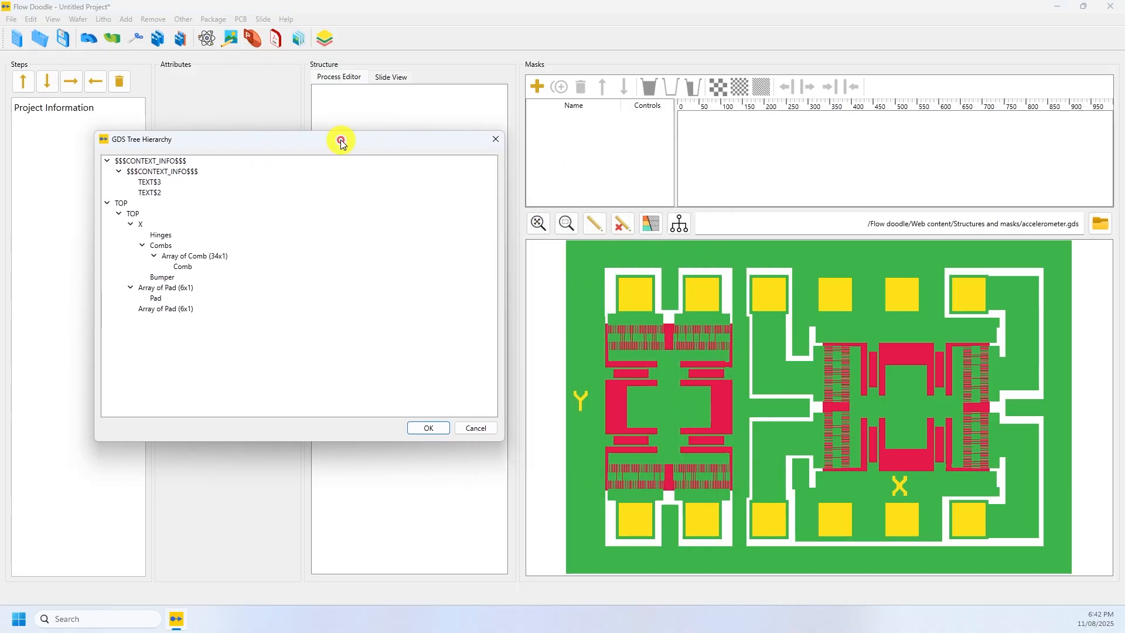
click(167, 248)
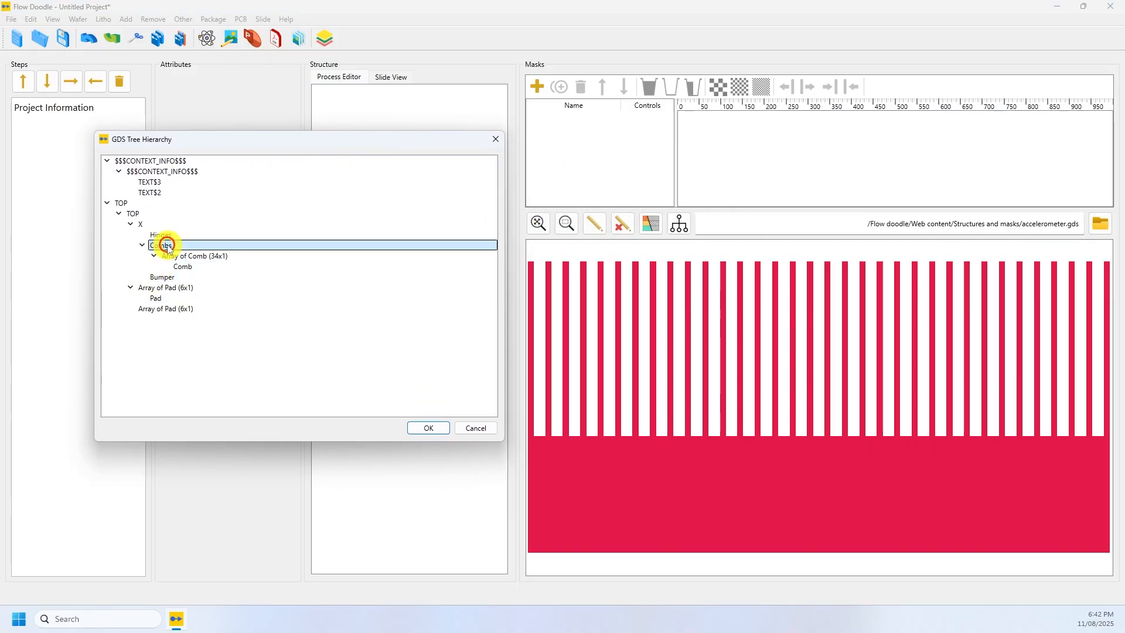
double_click(167, 277)
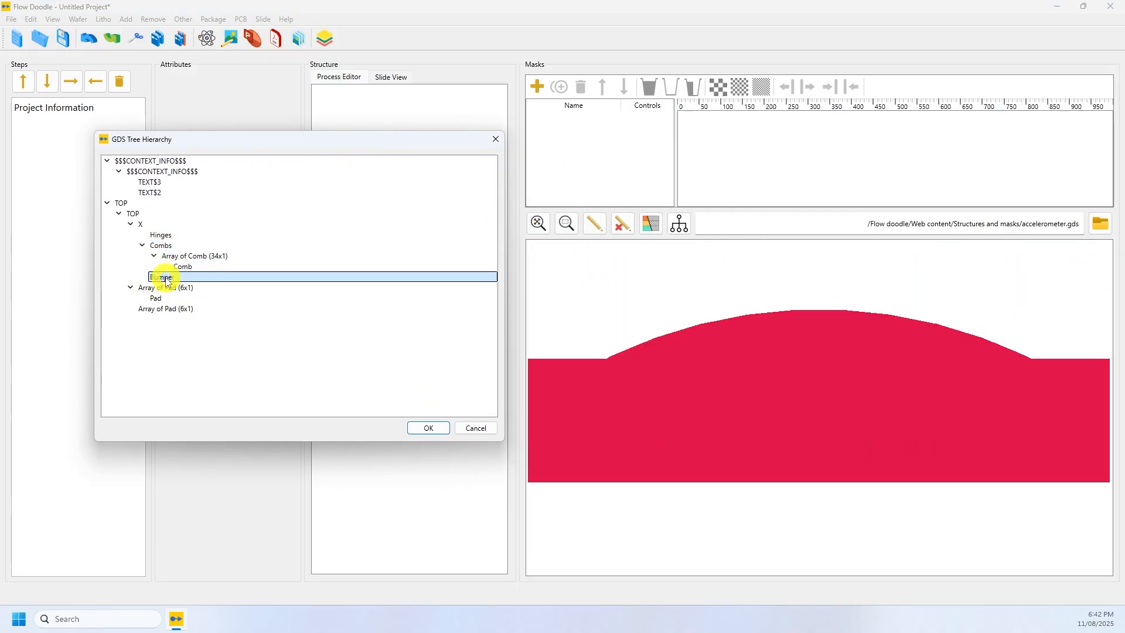
click(181, 267)
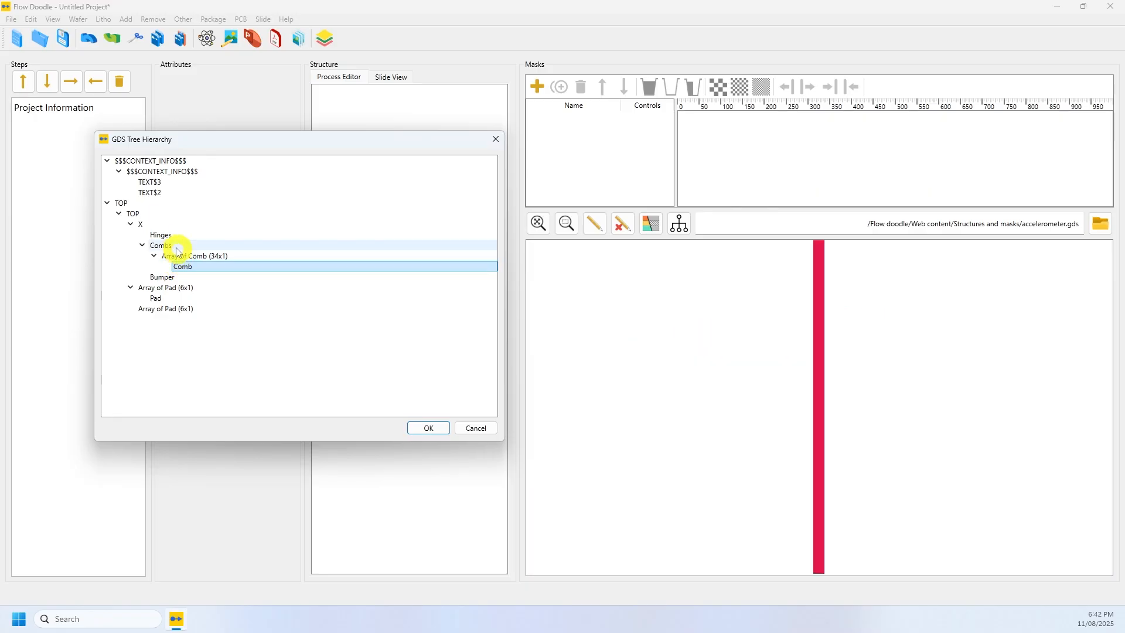
click(136, 213)
click(134, 203)
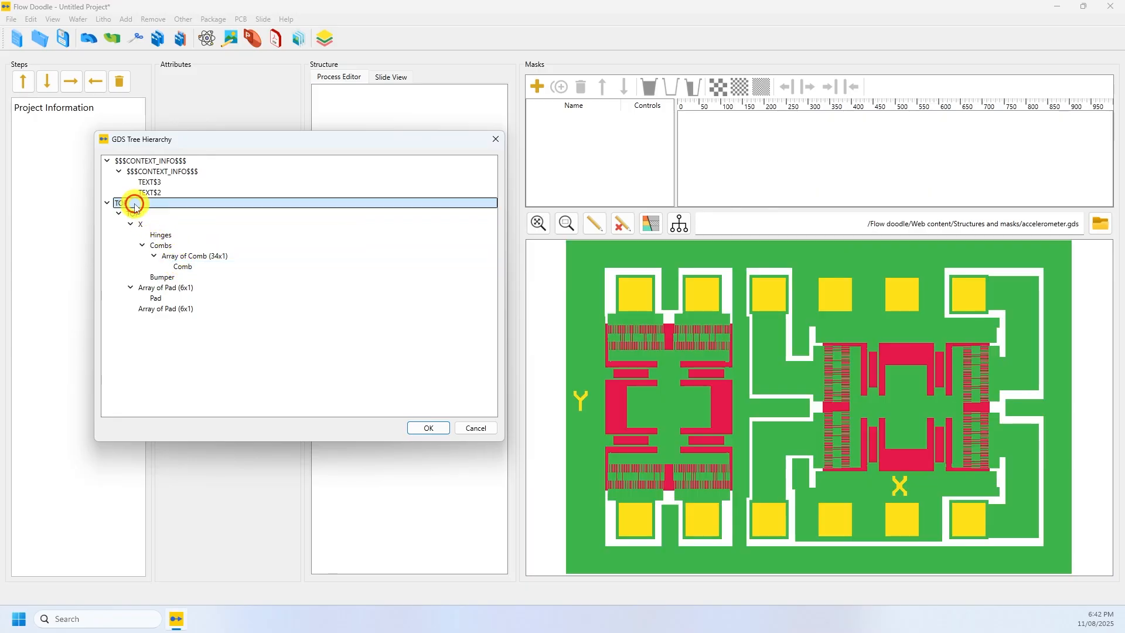
click(425, 431)
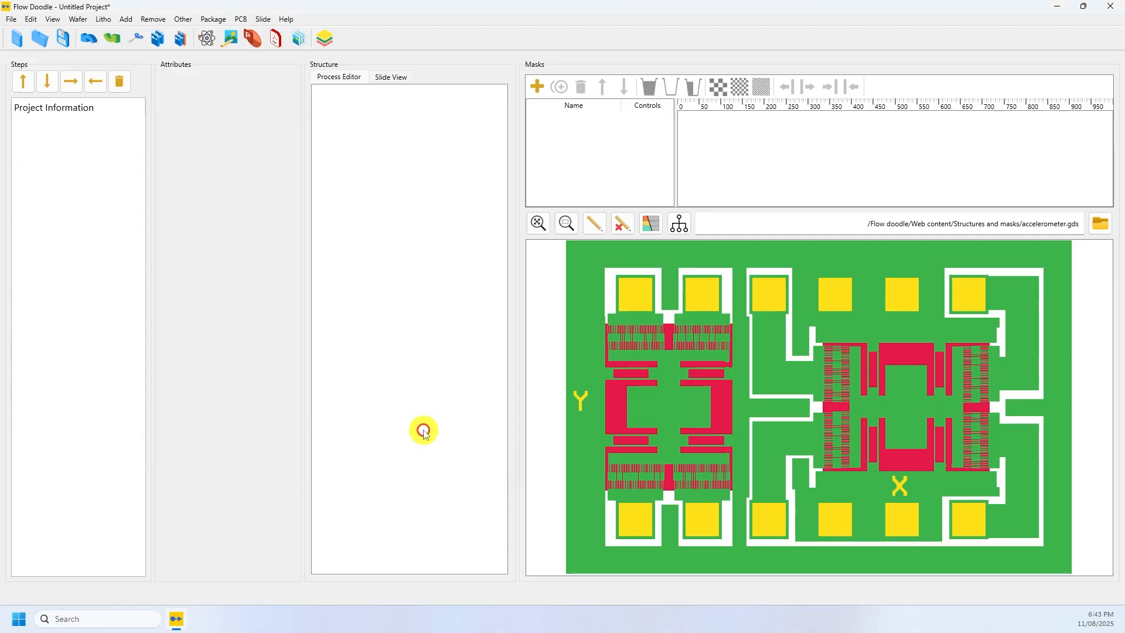
- Draw a horizontal cross-section line across the upper comb fingers of the Y accelerometer
click(598, 227)
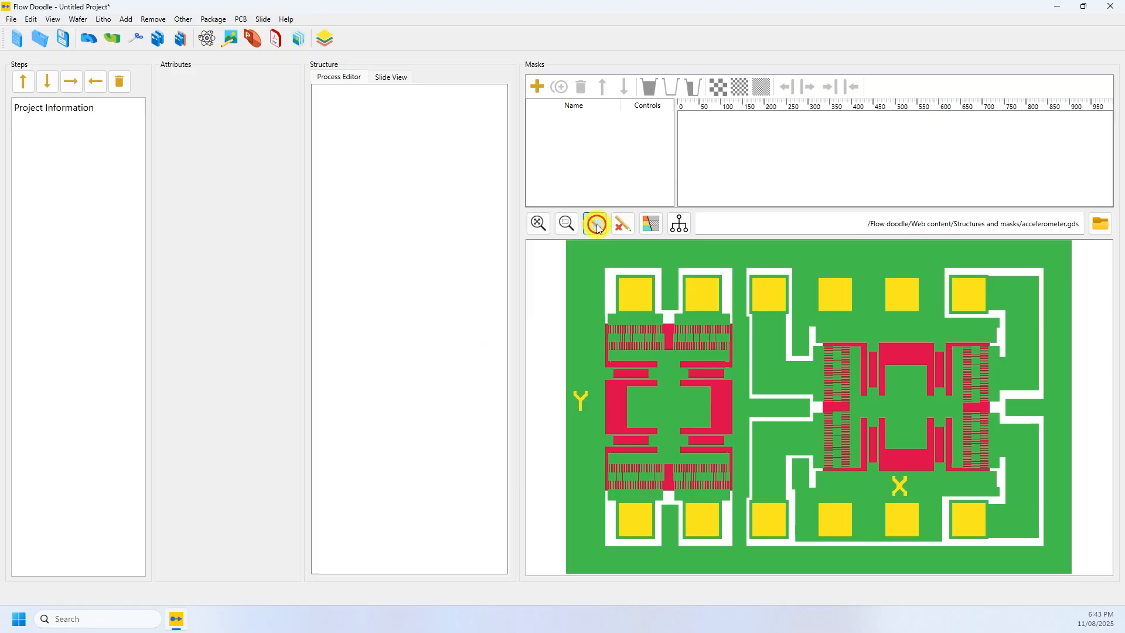
click(598, 331)
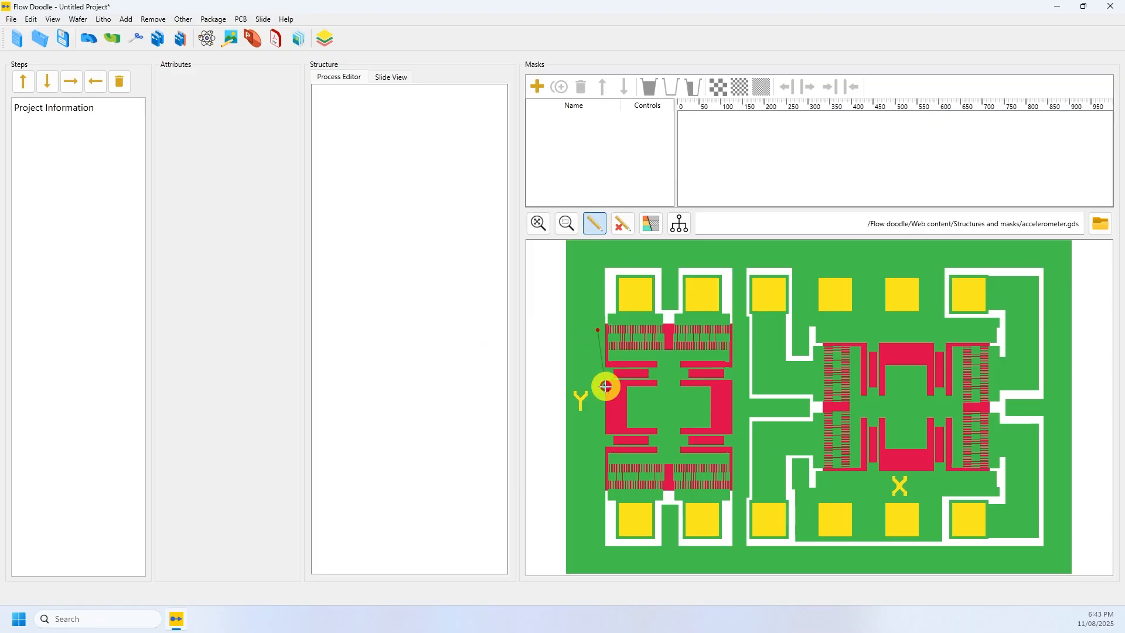
click(739, 331)
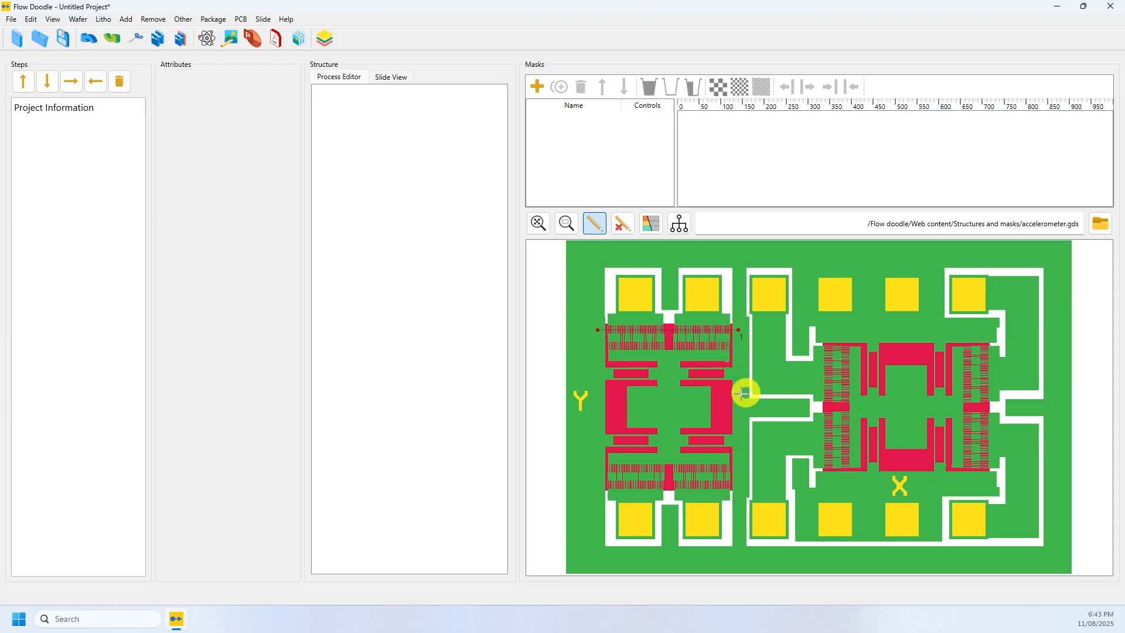
- Draw a sloping cross-section line over the Y accelerometer and a short vertical one between the Y and X structures
click(595, 351)
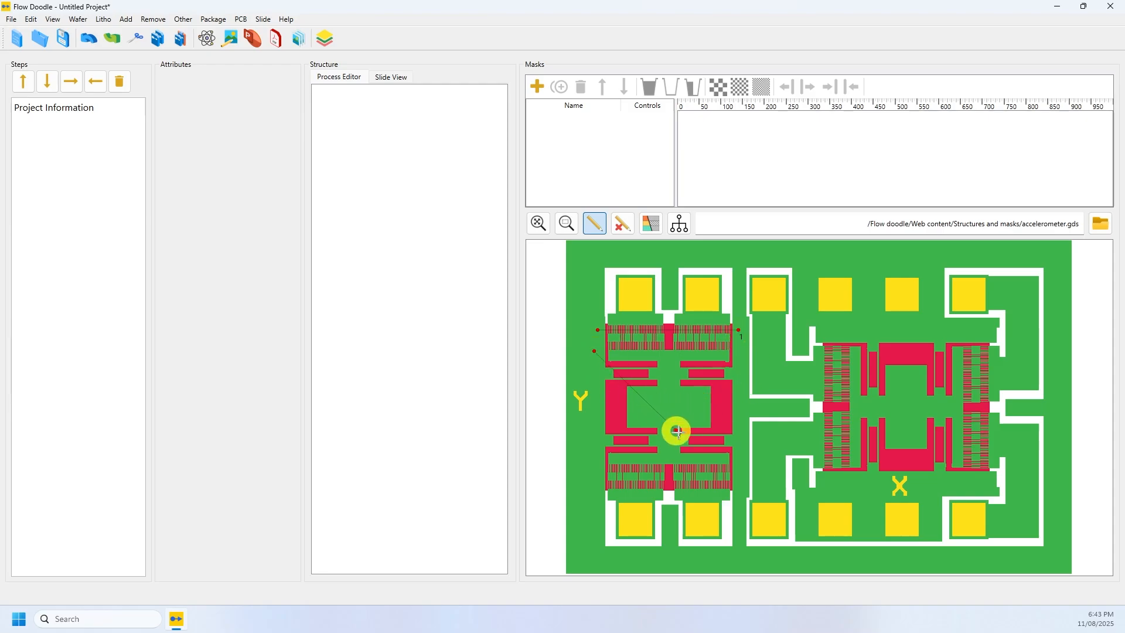
click(743, 405)
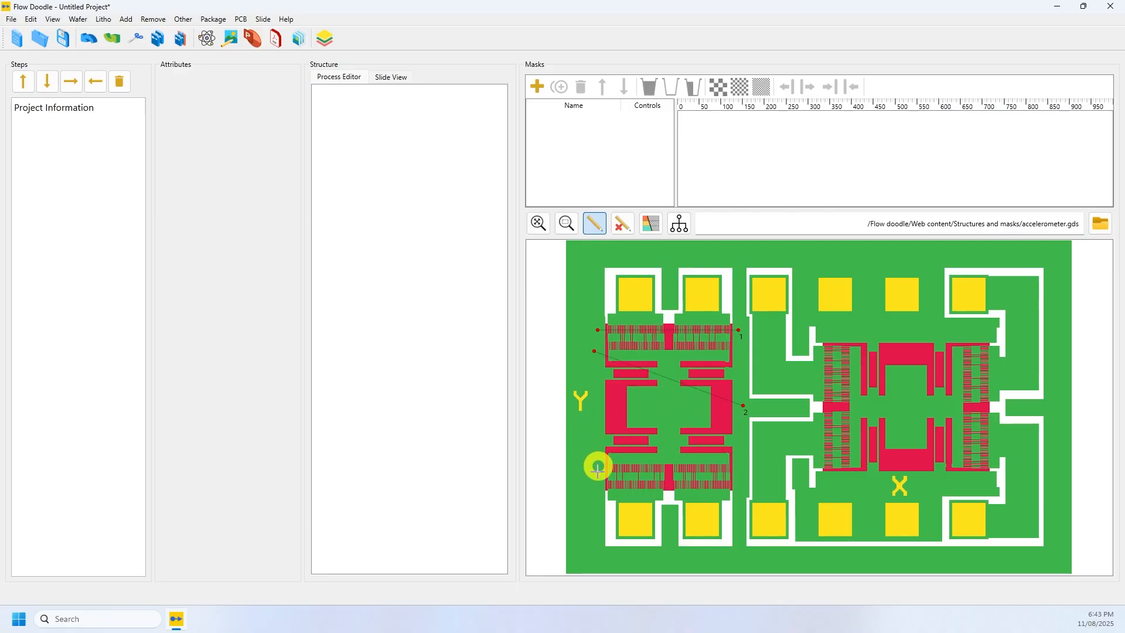
click(789, 410)
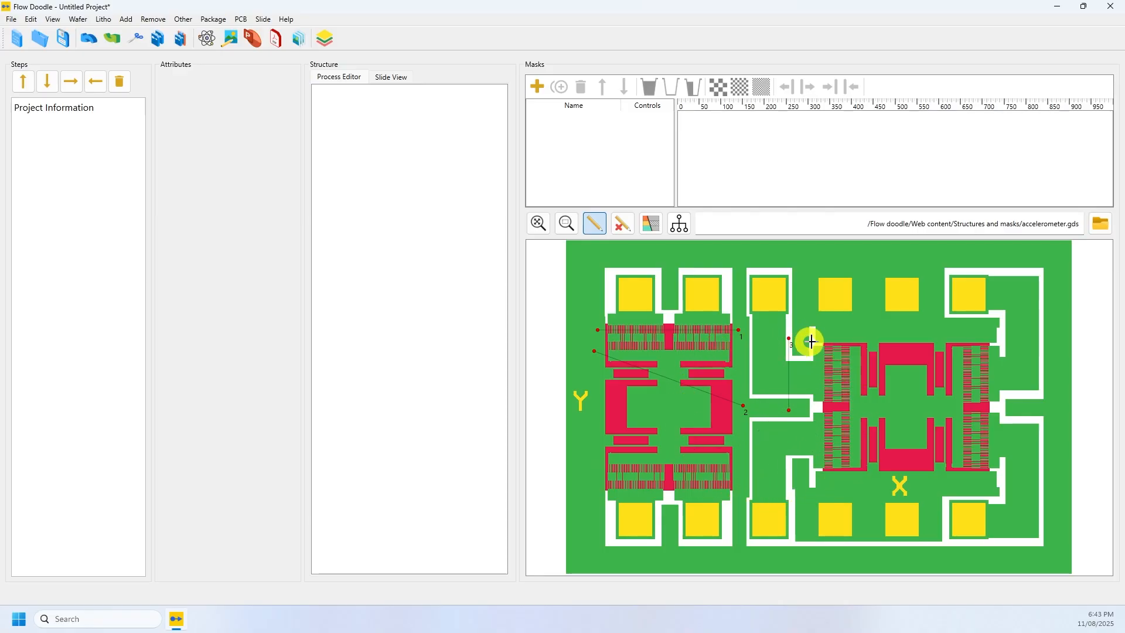
click(878, 410)
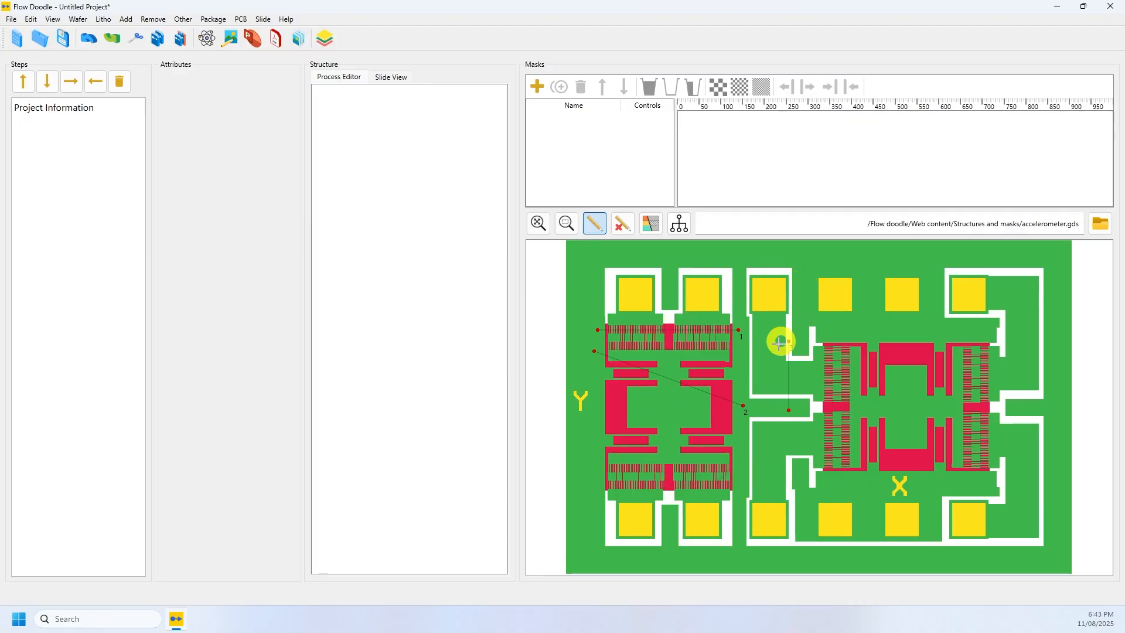
click(787, 369)
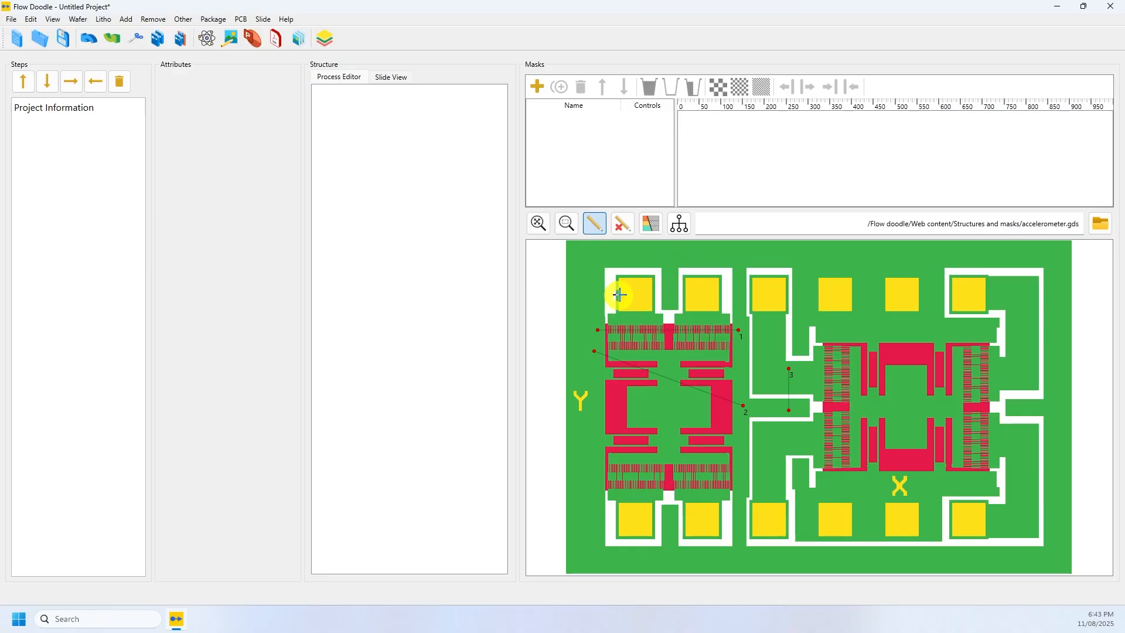
- Draw a horizontal cross-section line from right to left across the upper-left yellow pad
click(659, 293)
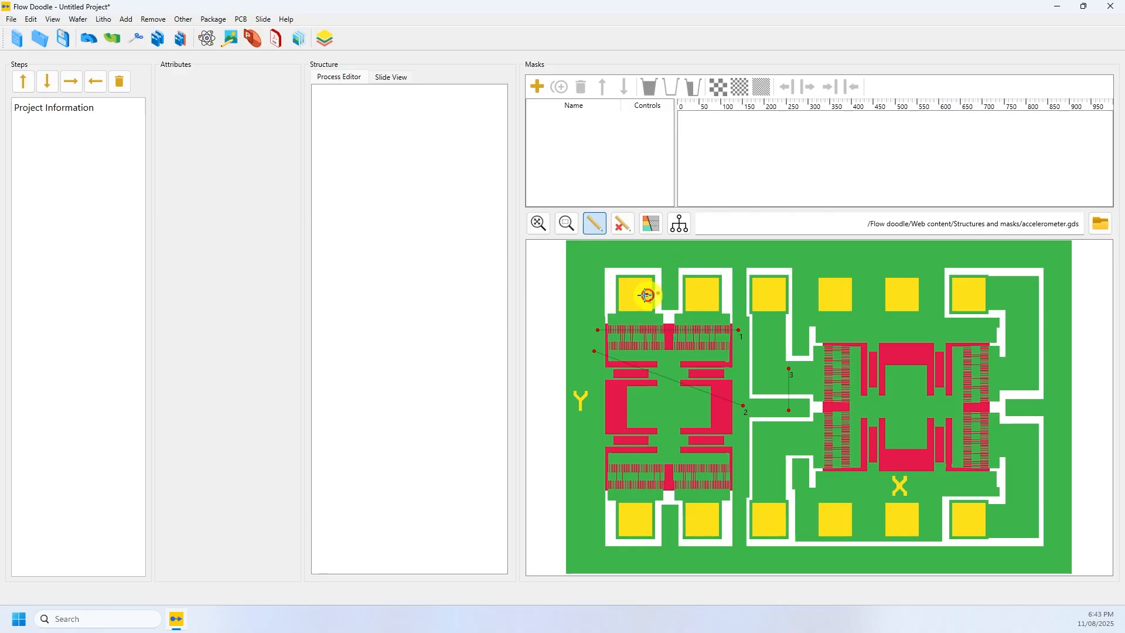
click(608, 294)
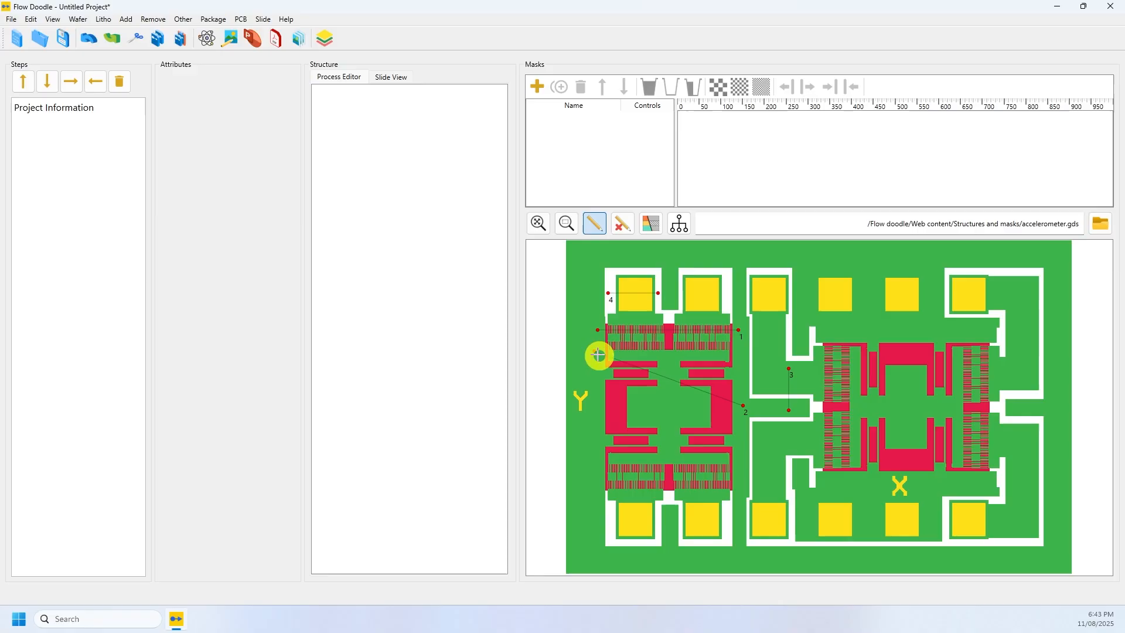
- Move the endpoints of cross-section line 2 onto the middle of the Y accelerometer, and delete lines 2 and 3
drag(595, 353, 595, 412)
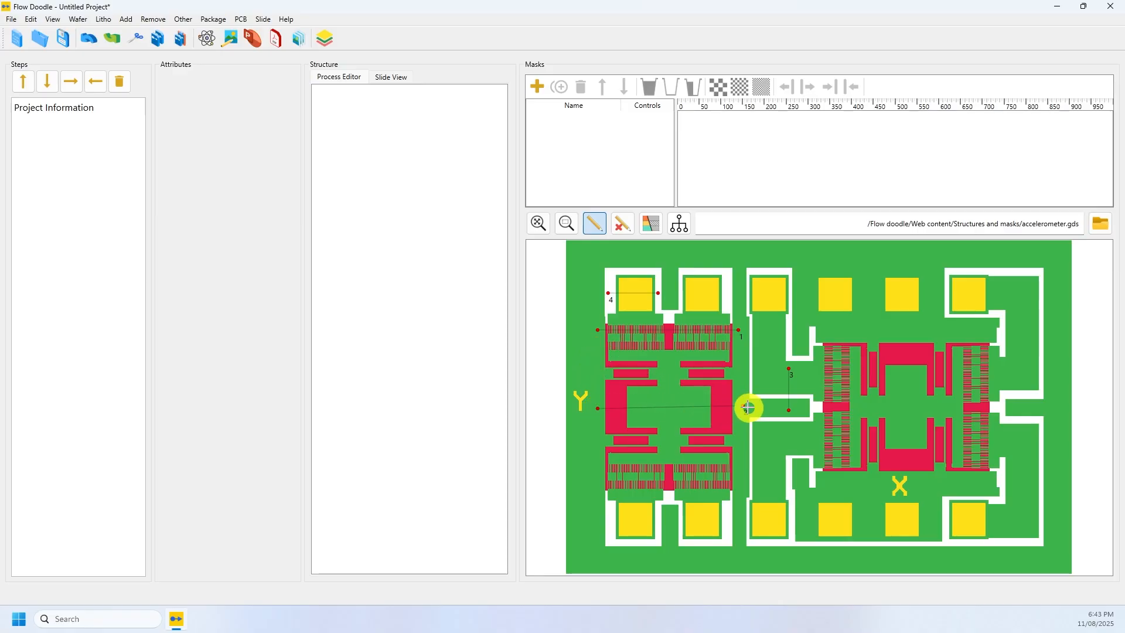
drag(744, 408, 634, 409)
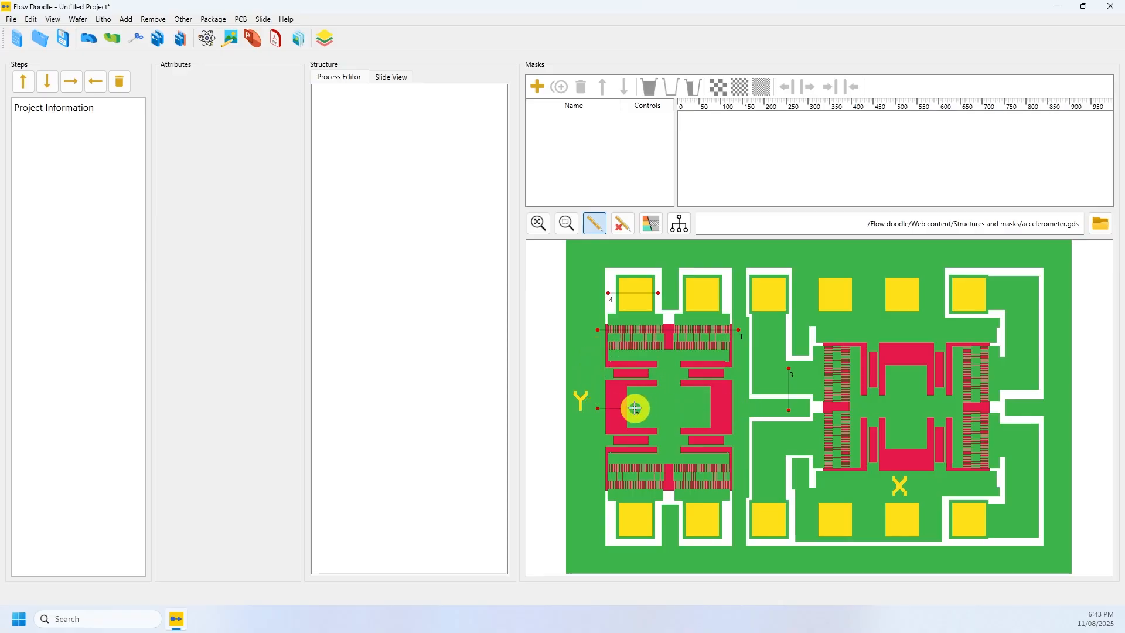
click(623, 227)
click(635, 409)
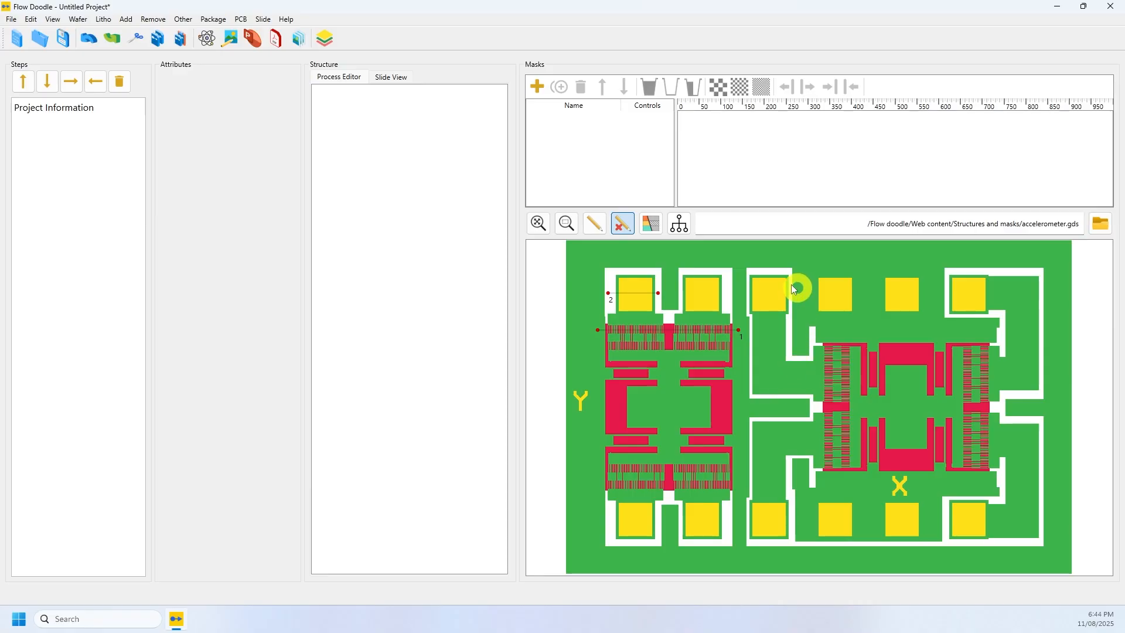
- Generate masks from the remaining cross-section lines and rename the first mask as Cavity
click(653, 227)
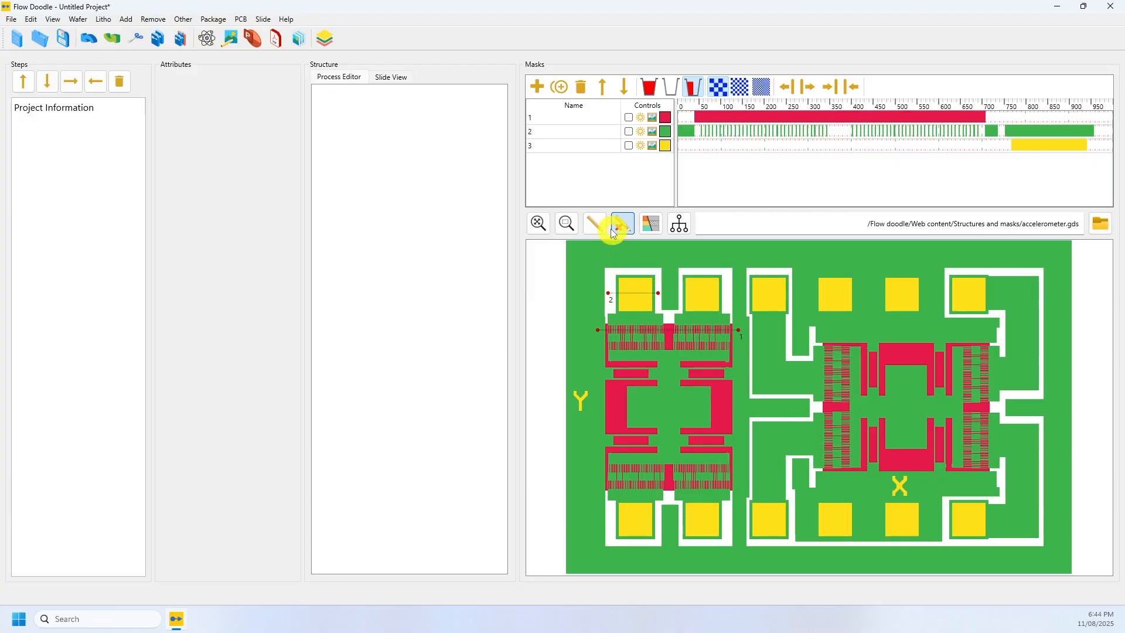
click(595, 224)
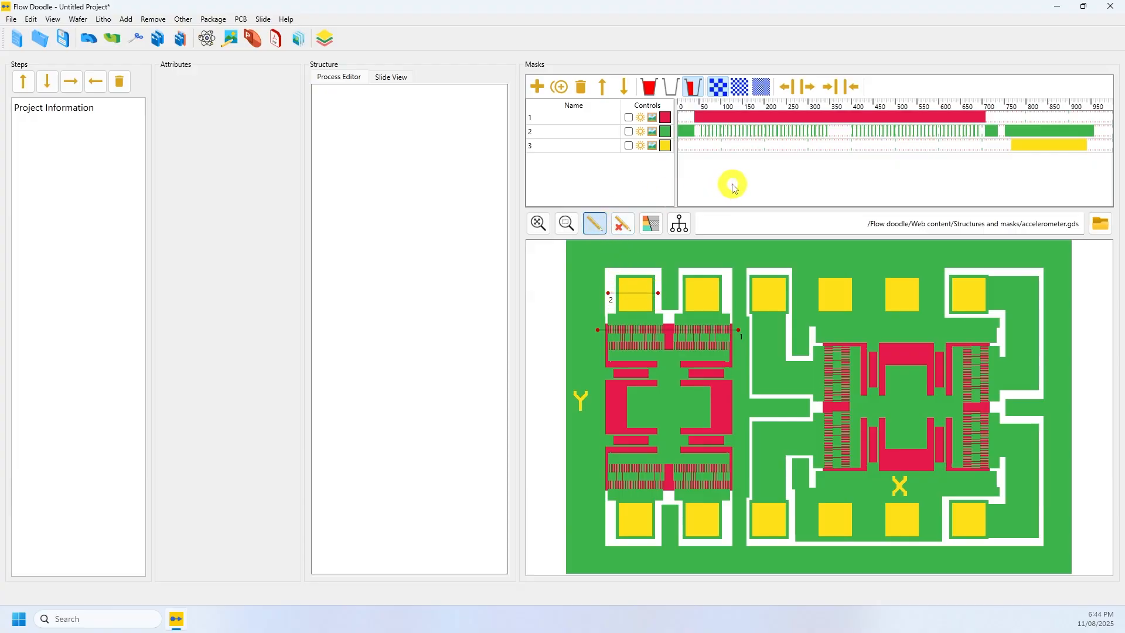
double_click(561, 117)
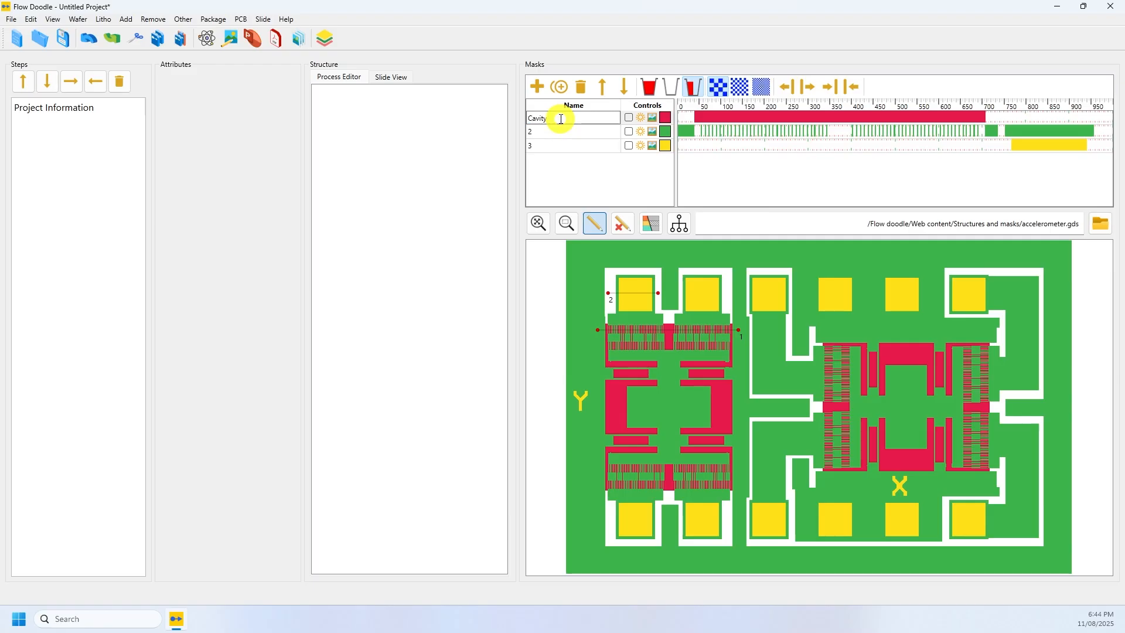
- Examine the layout layers by hiding and showing the Cavity mask and masks 2 and 3 in turn
click(642, 118)
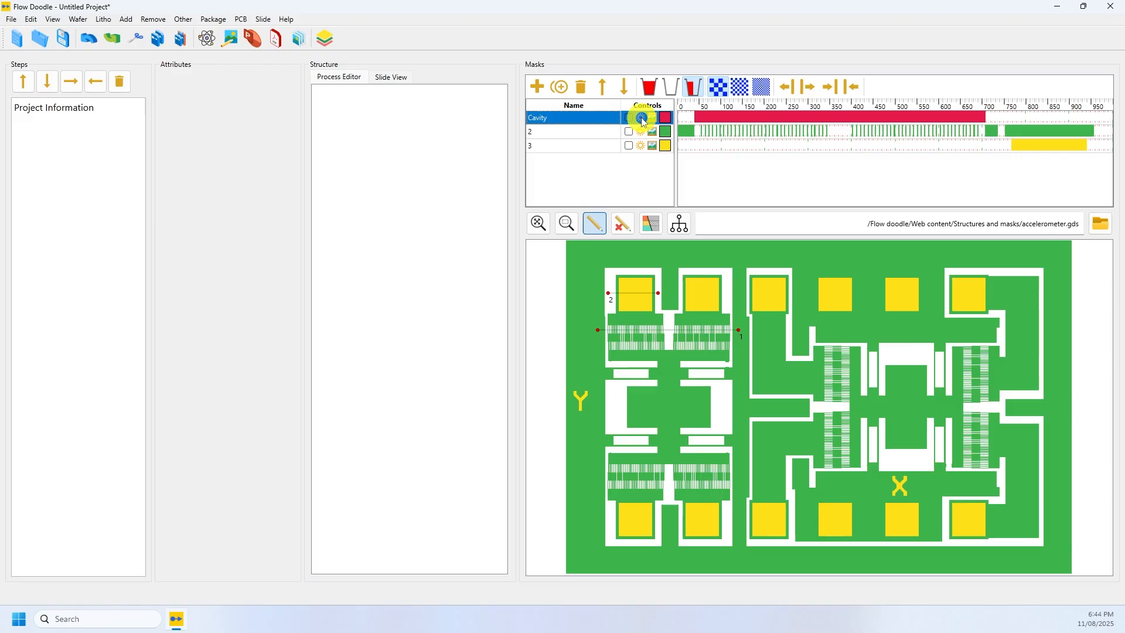
click(642, 118)
click(641, 131)
click(642, 145)
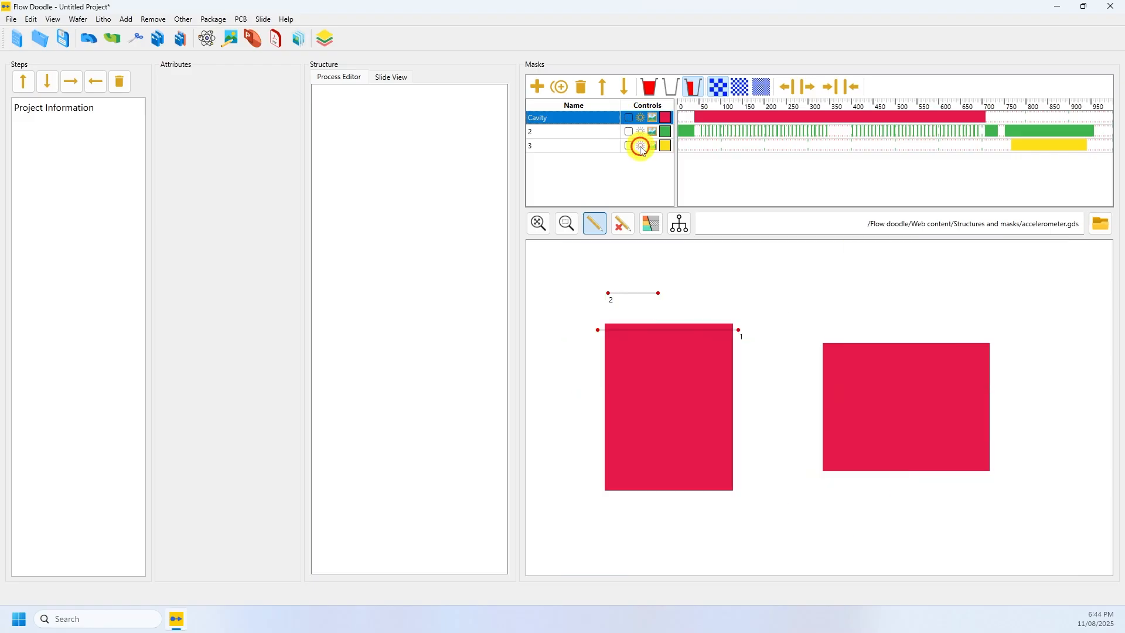
click(642, 117)
click(642, 118)
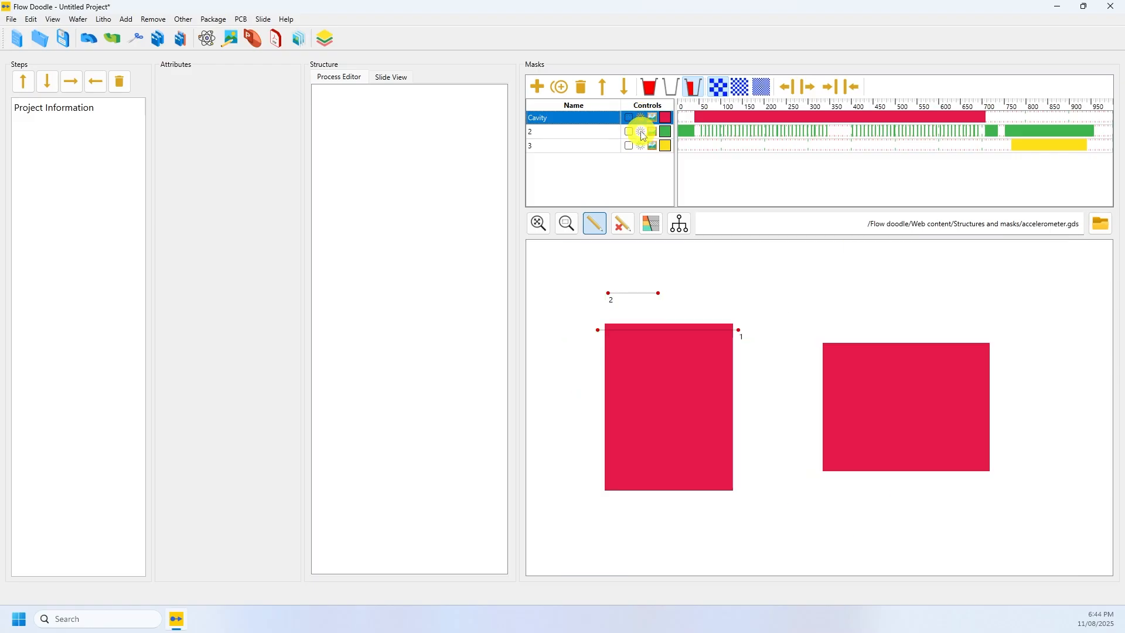
click(641, 132)
click(642, 147)
- Change the Cavity mask's color to bright red from the basic colors
click(665, 118)
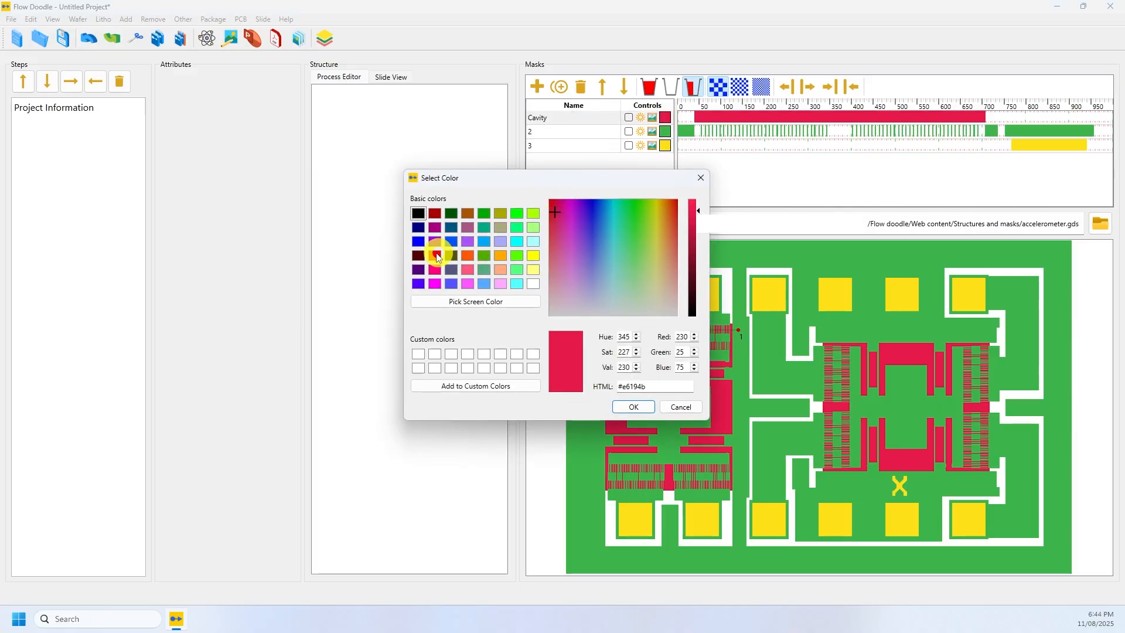
click(437, 256)
click(633, 406)
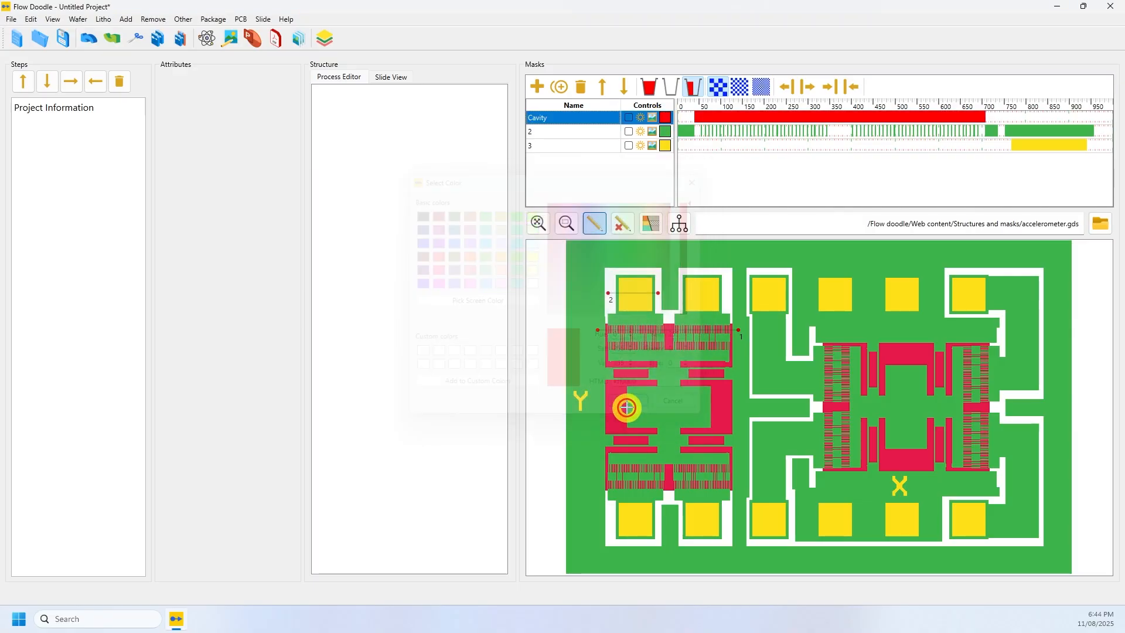
- Rename mask 2 as Comb and mask 3 as Pads
click(573, 132)
click(575, 135)
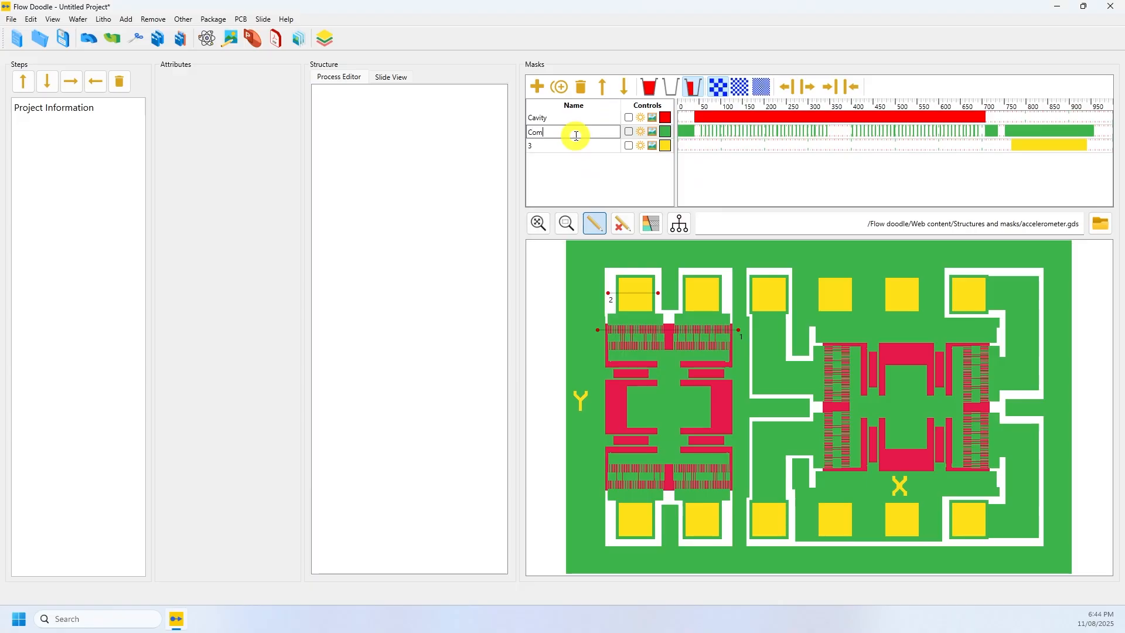
click(568, 146)
click(568, 149)
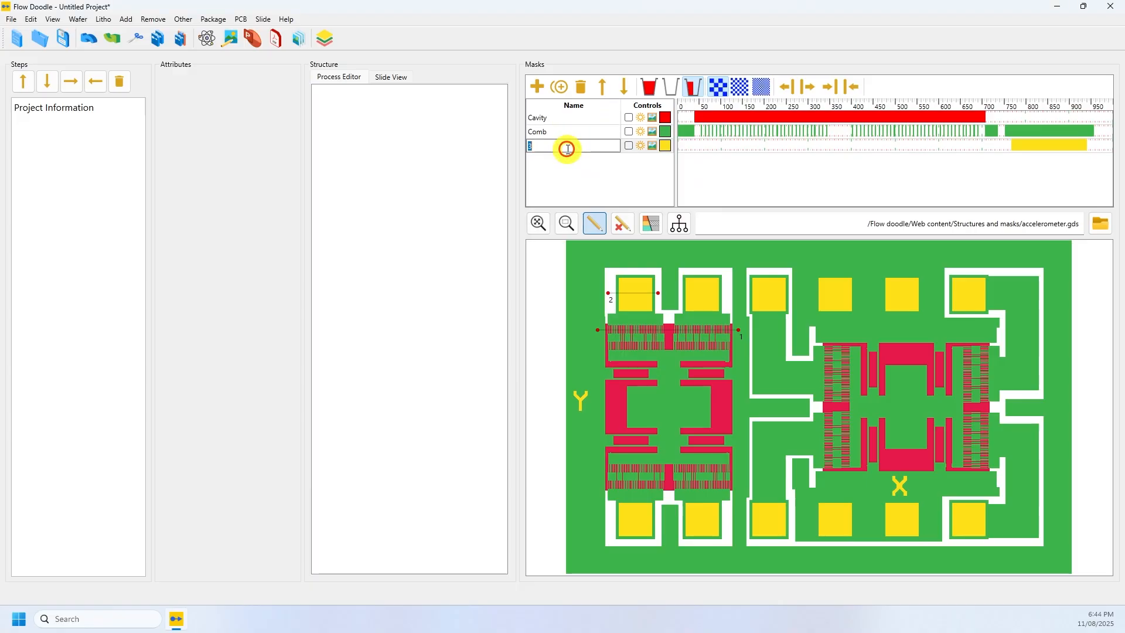
text(Pads)
click(569, 153)
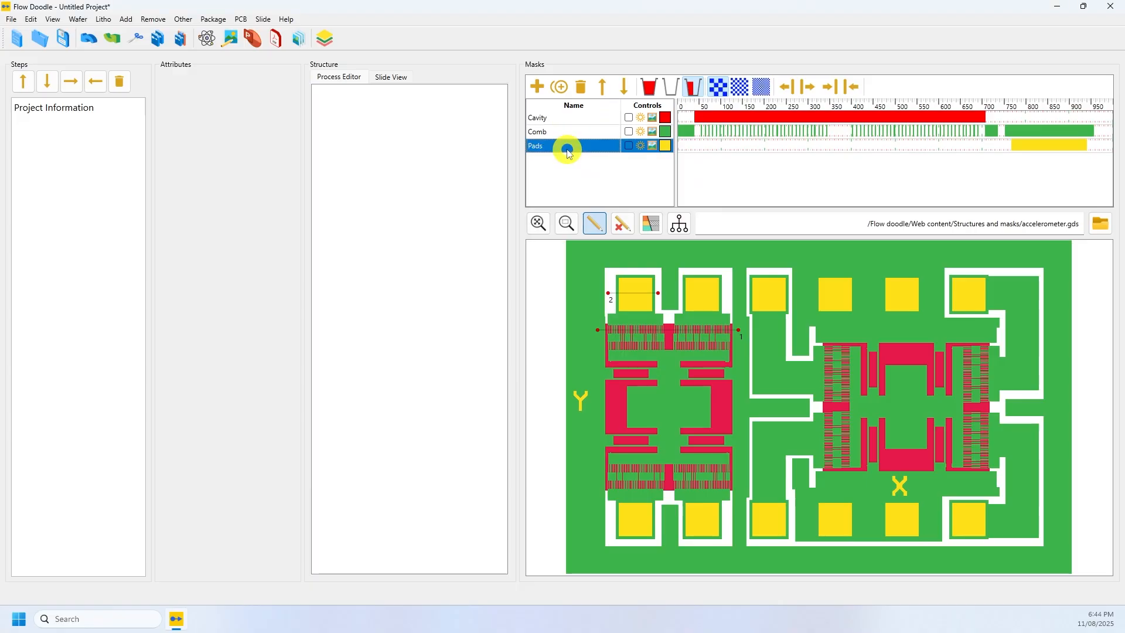
- Add a Substrate step to the process flow and widen the structure view
click(78, 20)
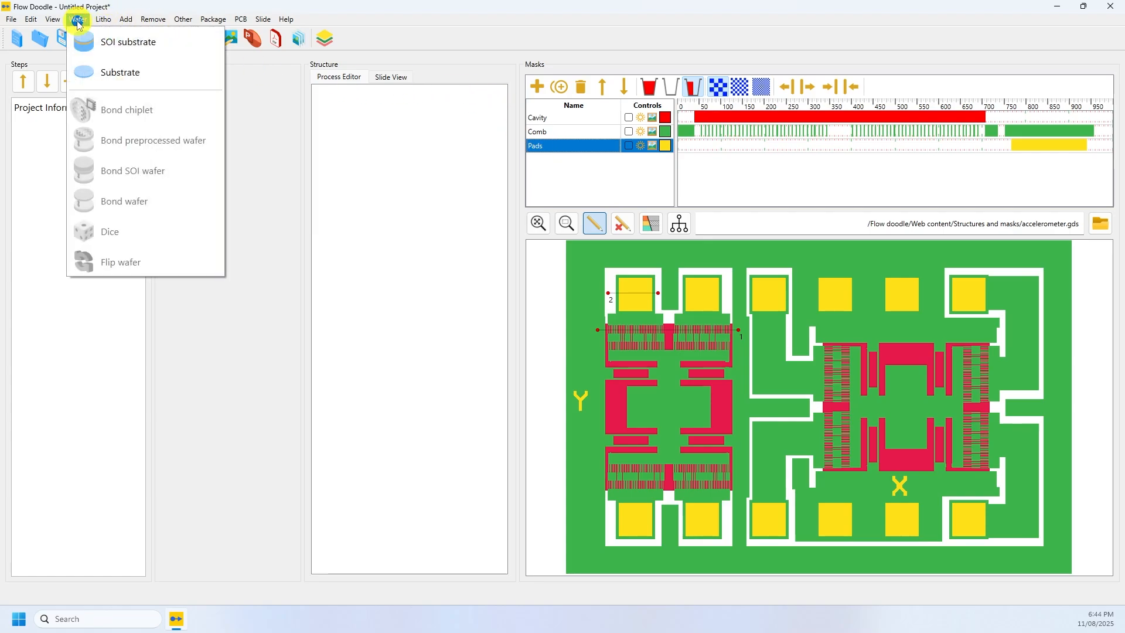
click(91, 72)
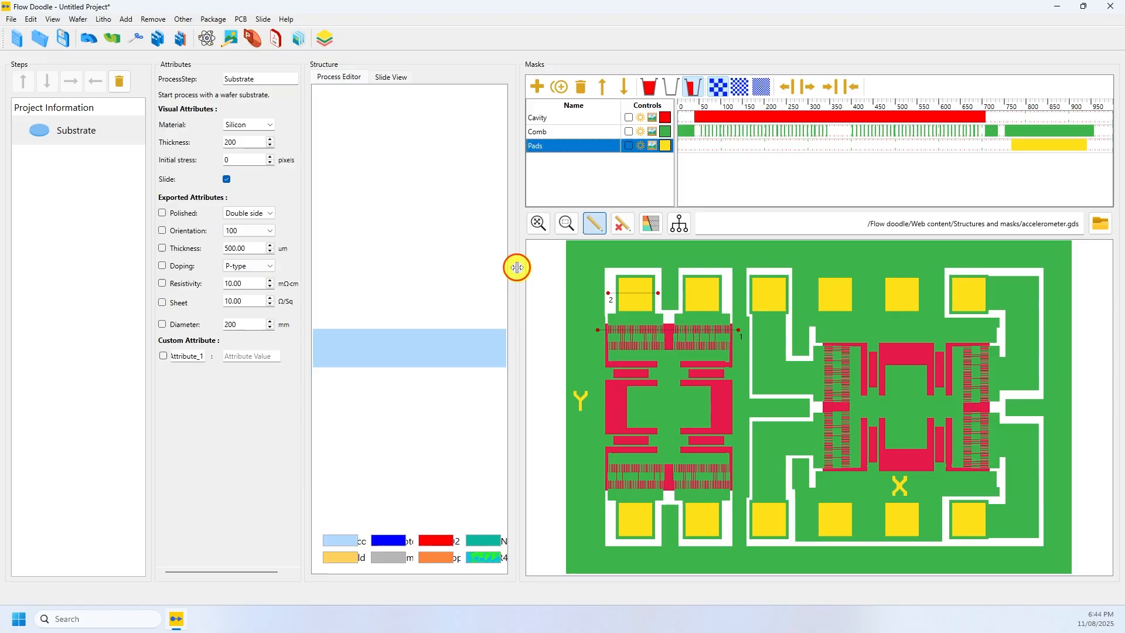
drag(517, 267, 817, 261)
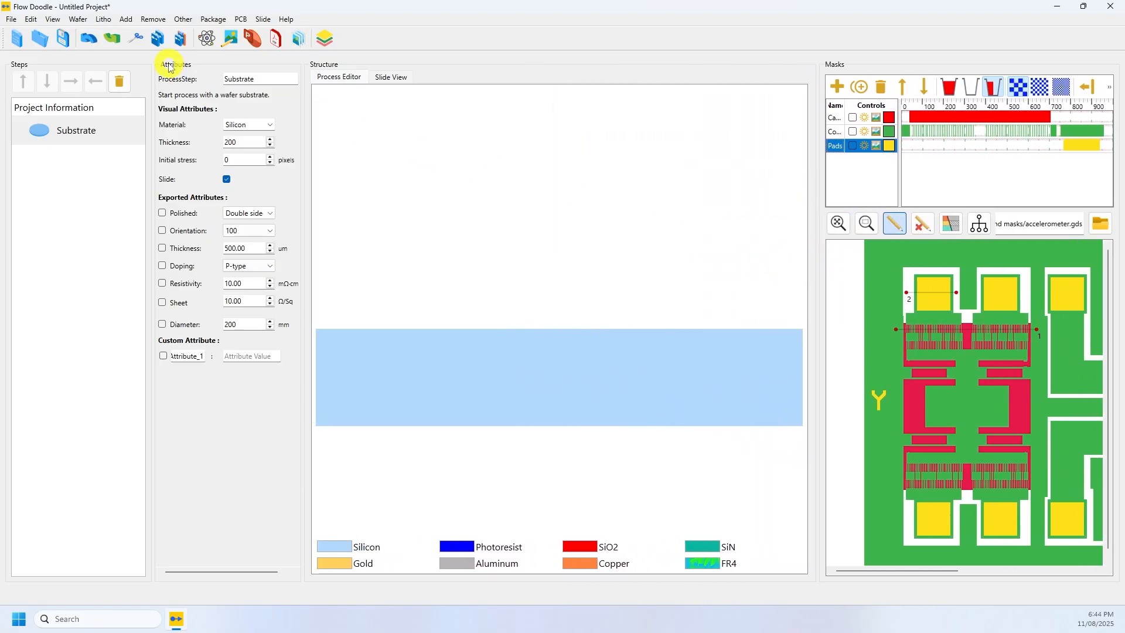
- Add an Apply resist step and a Mask + Develop step that uses the Cavity mask
click(102, 20)
click(119, 47)
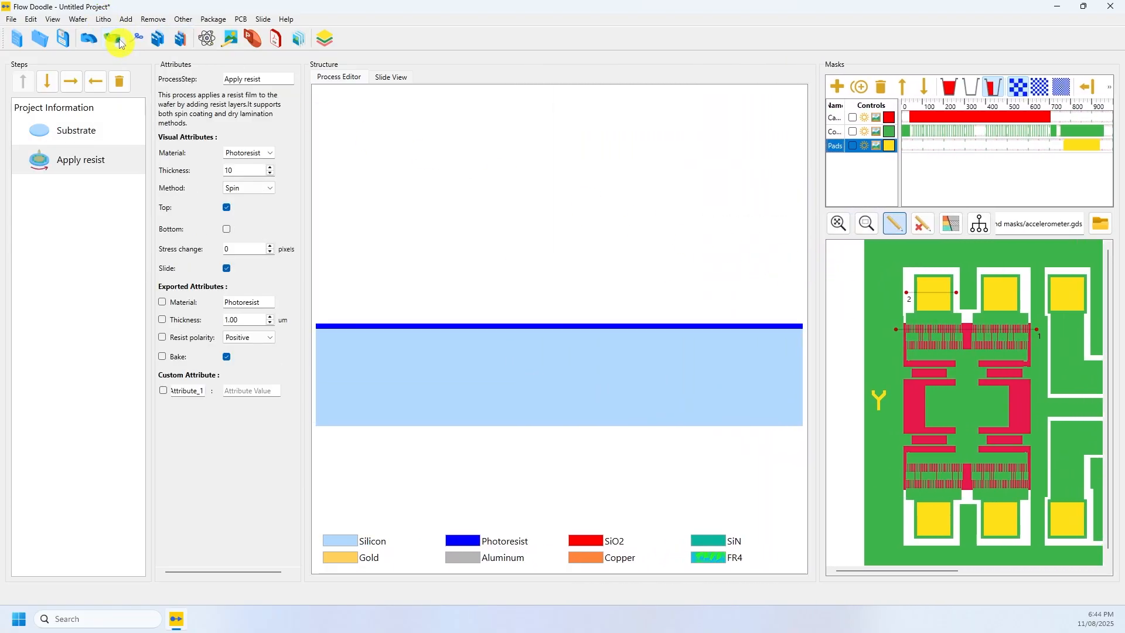
click(103, 19)
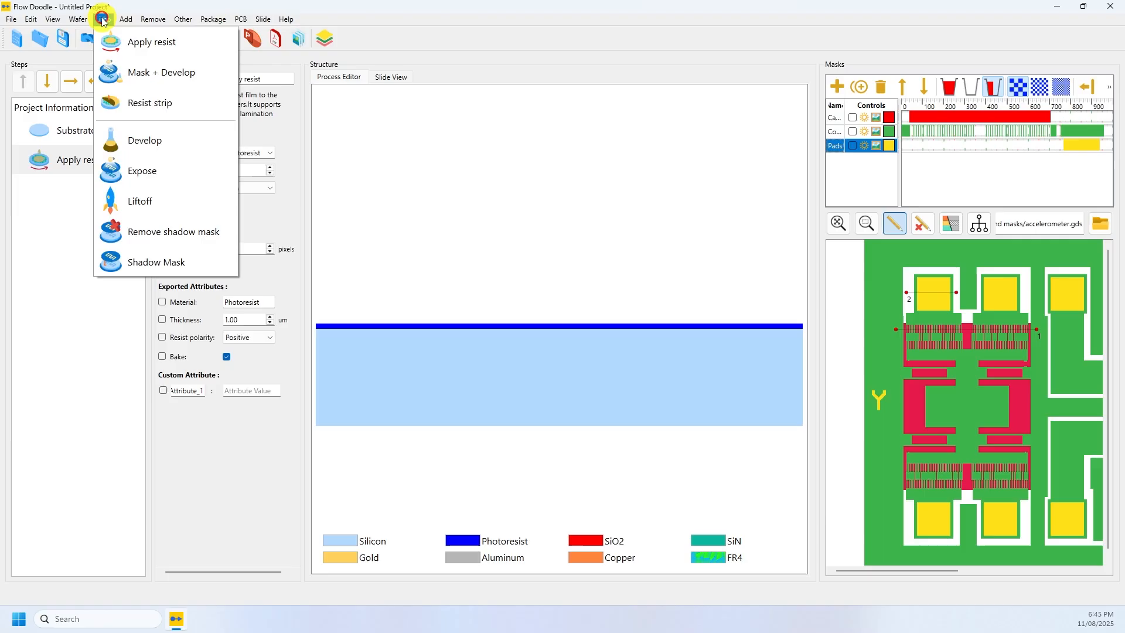
click(138, 71)
click(270, 135)
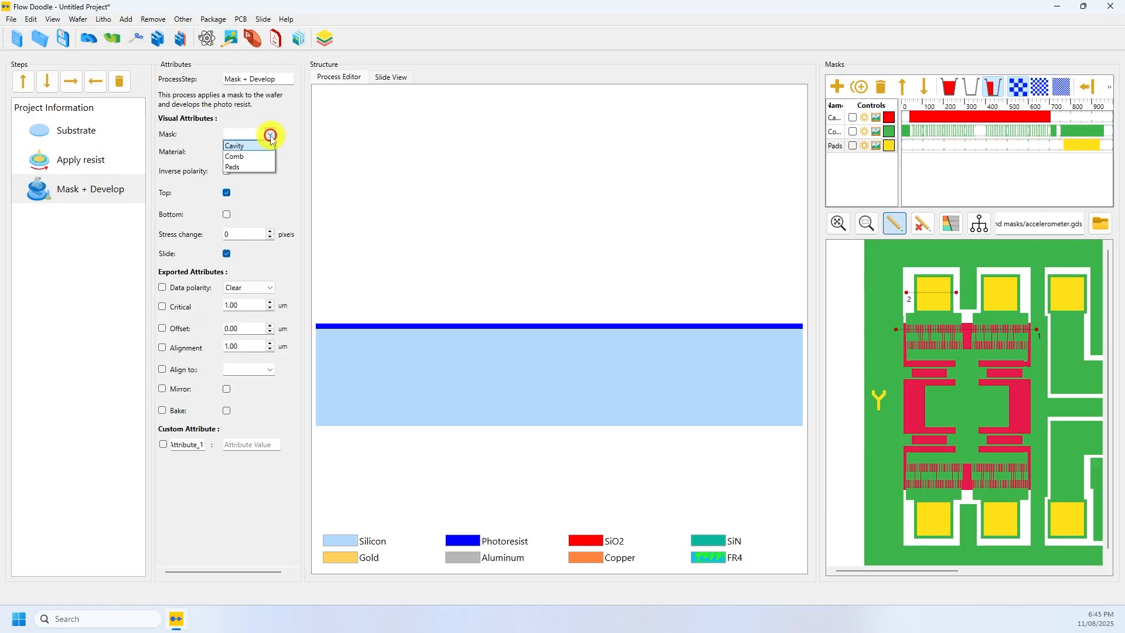
click(256, 147)
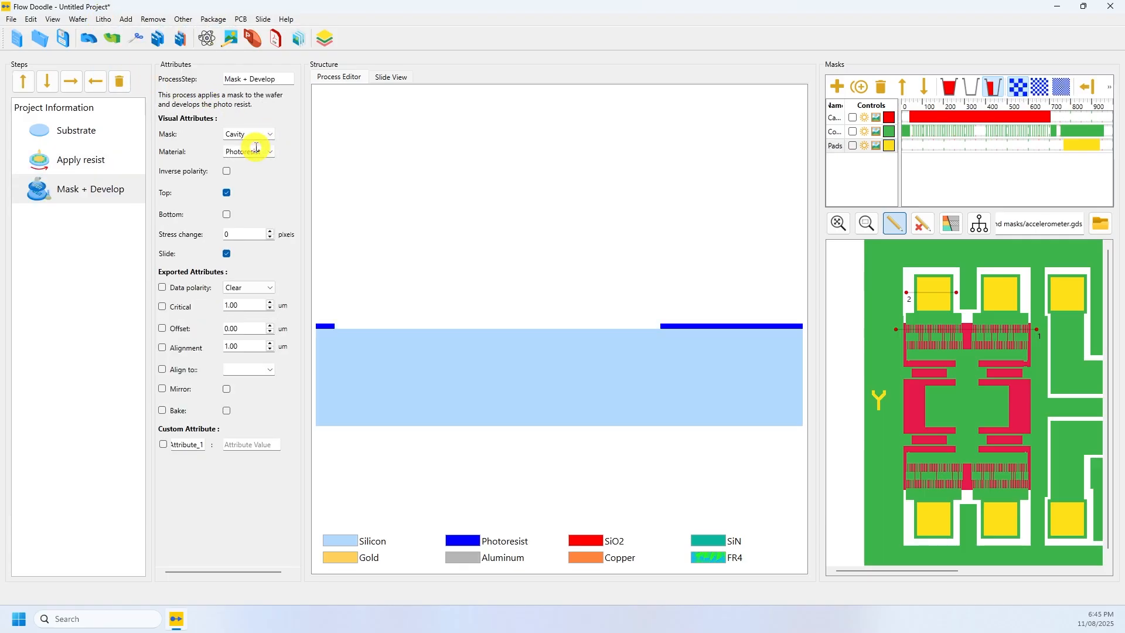
- Add a RIE/DRIE etch step with a depth of 100 pixels, an 80° taper angle and 5-pixel scallops
click(151, 19)
click(216, 143)
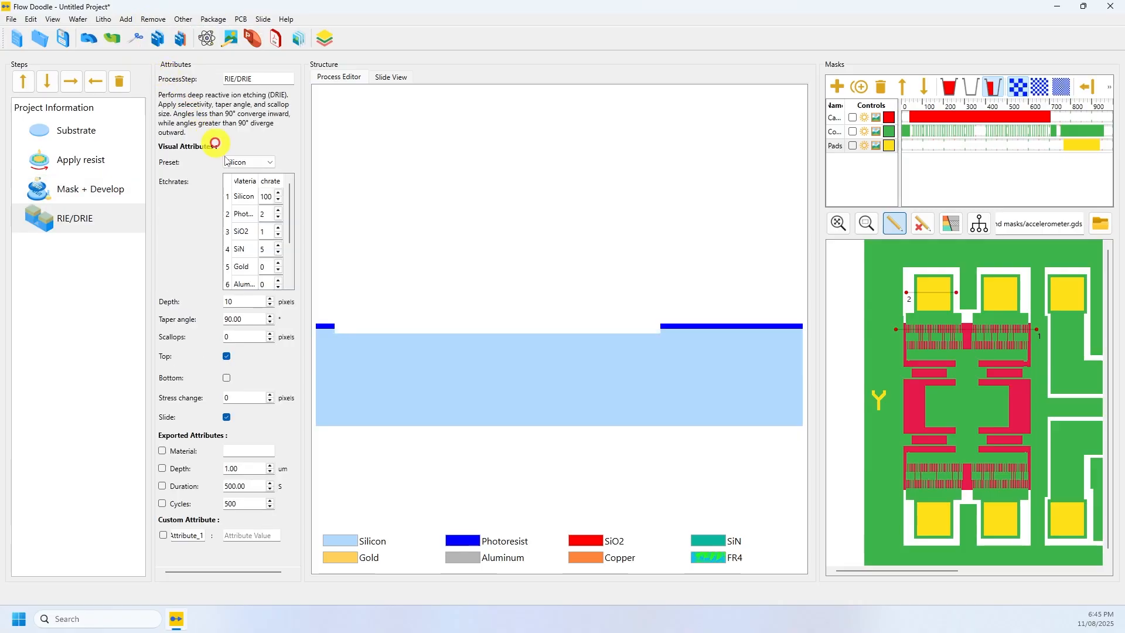
click(240, 303)
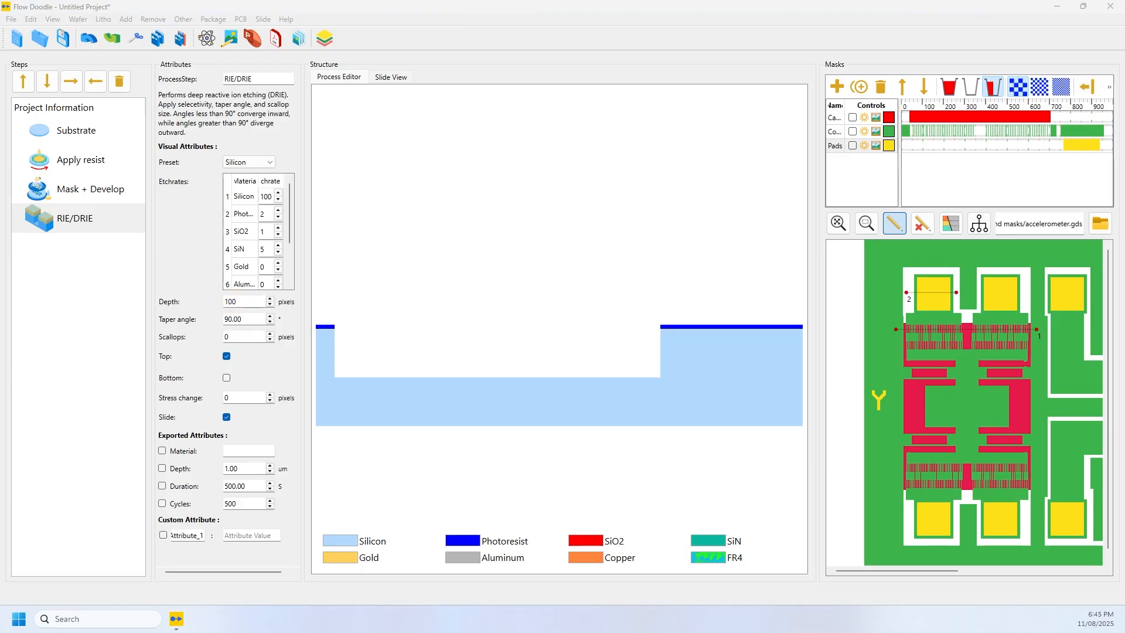
click(270, 322)
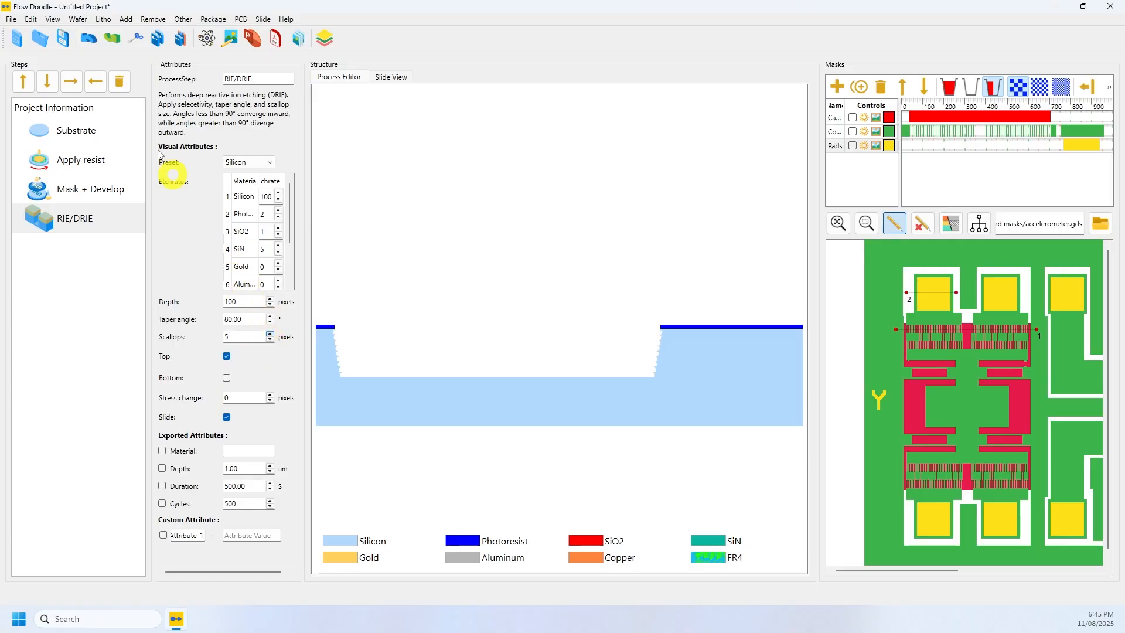
- Add a Resist strip step and a Thermal oxidation step with a thickness of 5 pixels, applied to the top and bottom
click(103, 19)
click(125, 101)
click(126, 19)
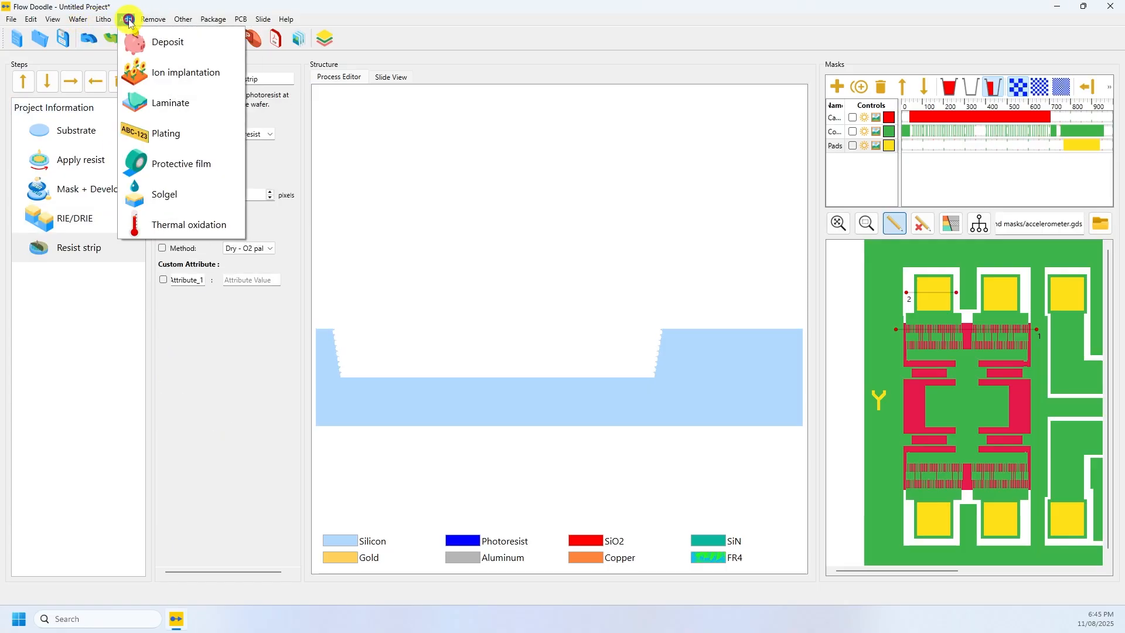
click(151, 221)
click(207, 206)
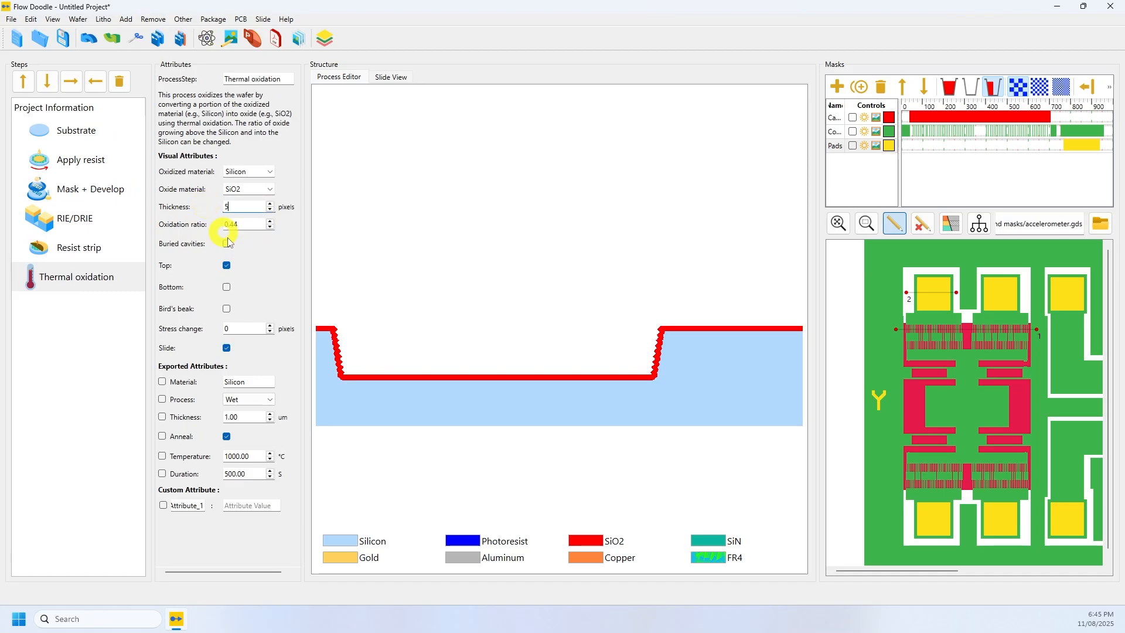
text(5)
click(227, 287)
- Add a Bond wafer step and a Grind step with a depth of 50 and a roughness of 10
click(78, 19)
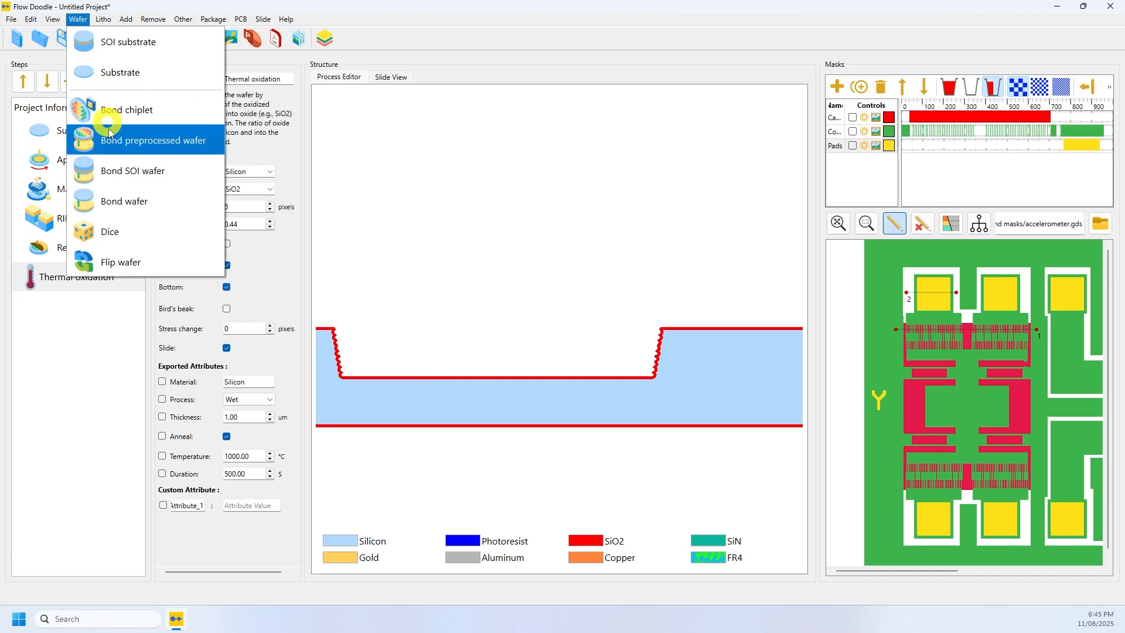
click(125, 201)
click(153, 19)
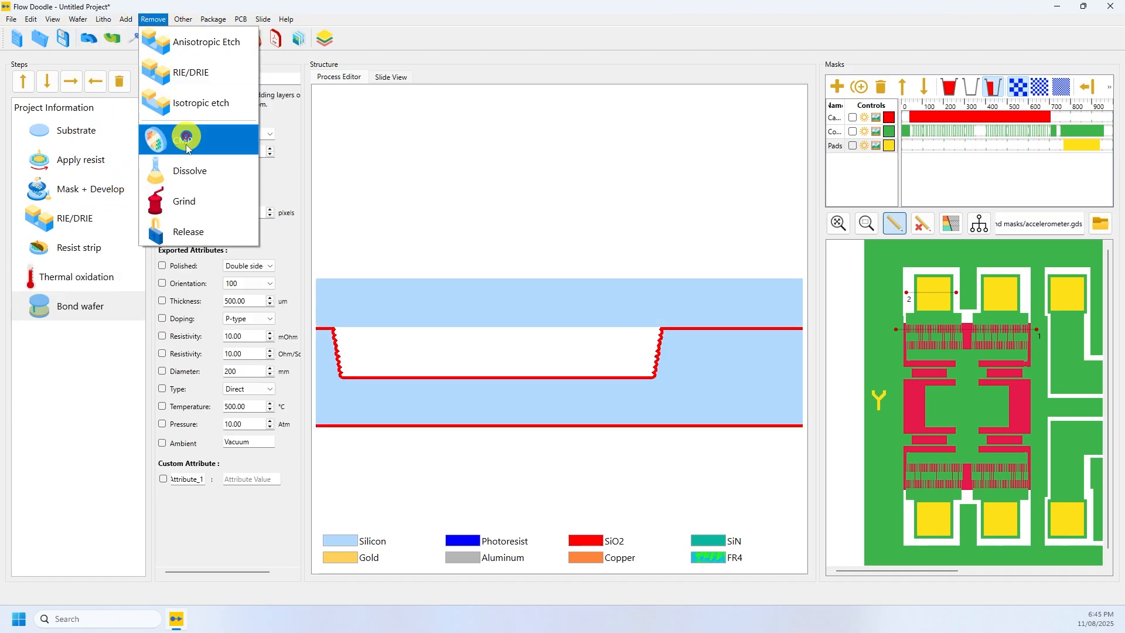
click(184, 201)
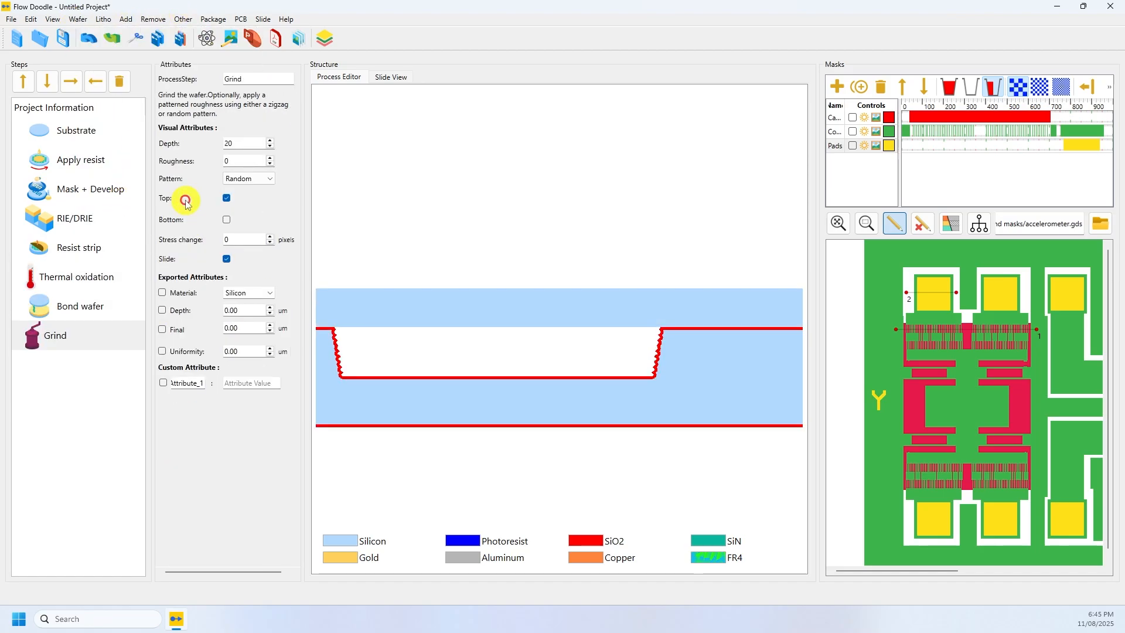
click(269, 140)
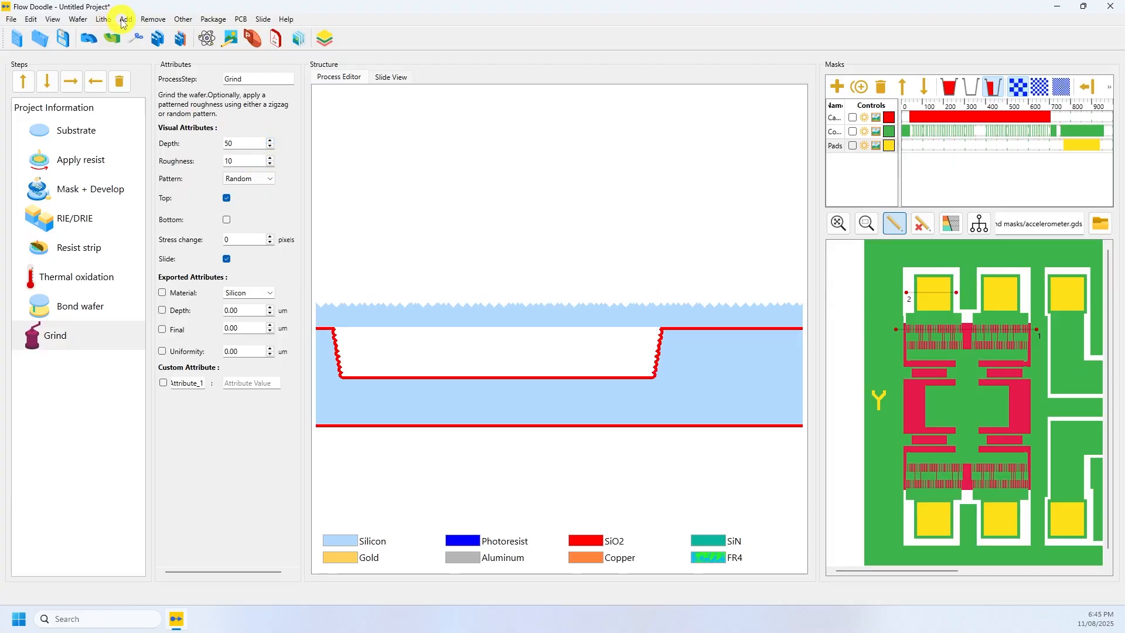
- Add a CMP step with an increased depth and a Deposit step that uses Aluminum
click(153, 19)
click(117, 141)
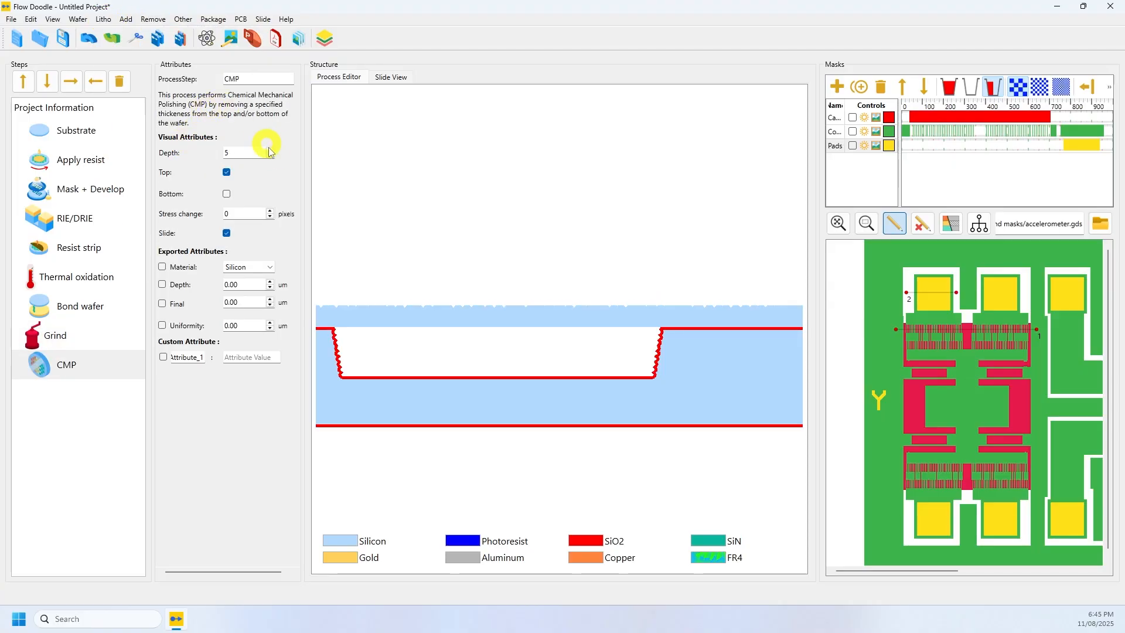
click(271, 150)
click(126, 19)
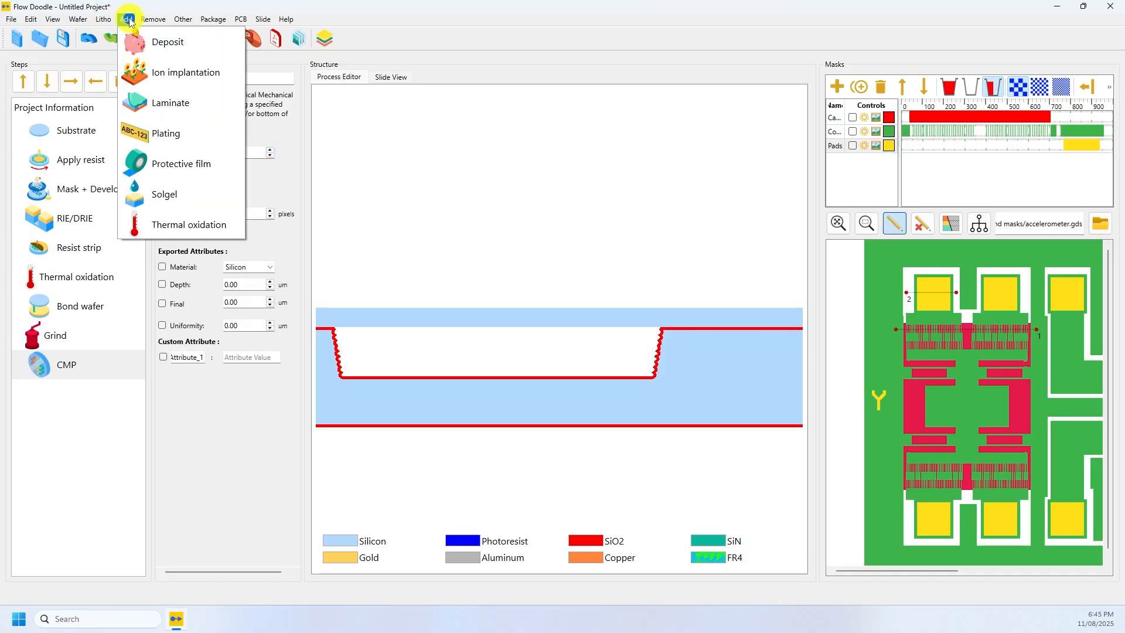
click(173, 40)
click(270, 161)
click(257, 232)
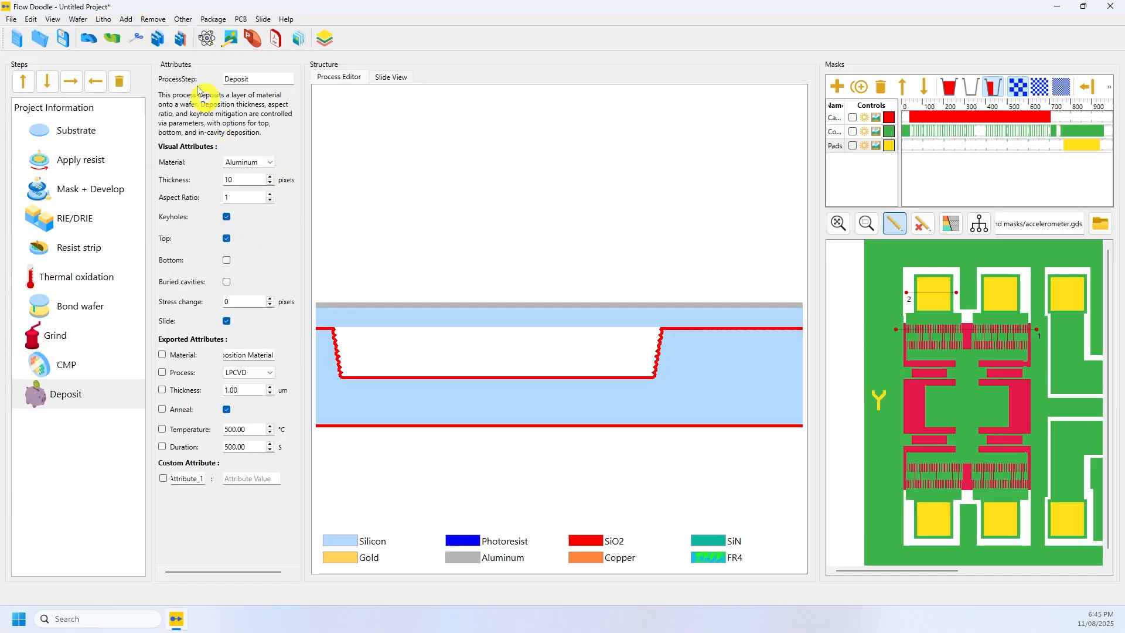
- Add an Apply resist step and a Mask + Develop step that uses the Pads mask with inverse polarity
click(103, 18)
click(117, 42)
click(103, 19)
click(117, 66)
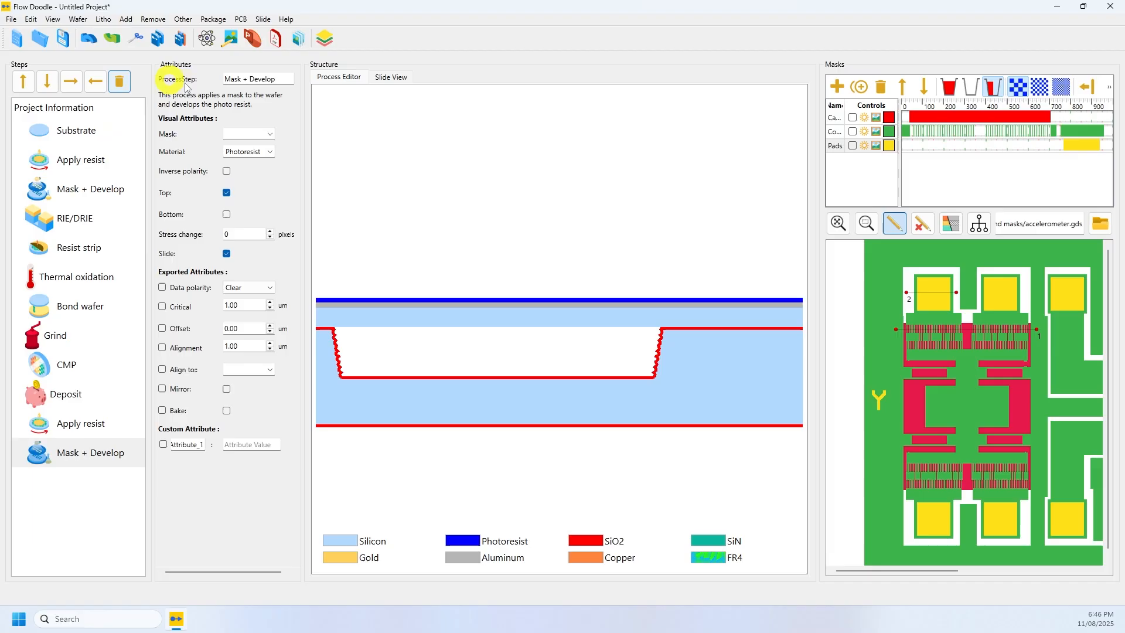
click(249, 134)
click(251, 164)
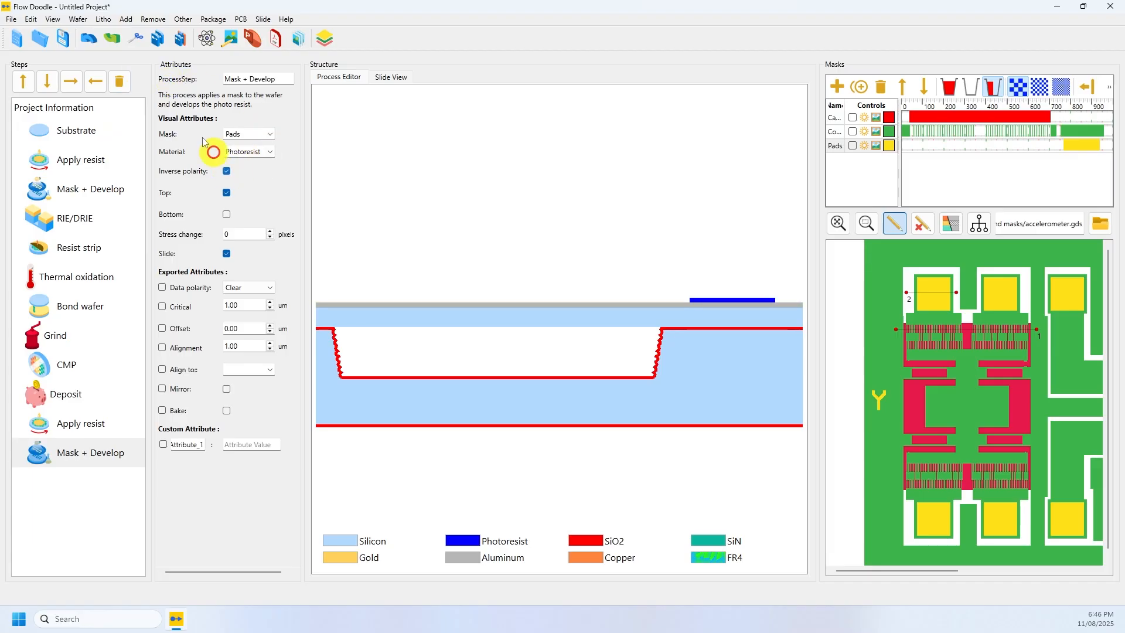
- Add an Isotropic etch step with Aluminum as the material, followed by a Resist strip step
click(153, 19)
click(187, 38)
click(258, 172)
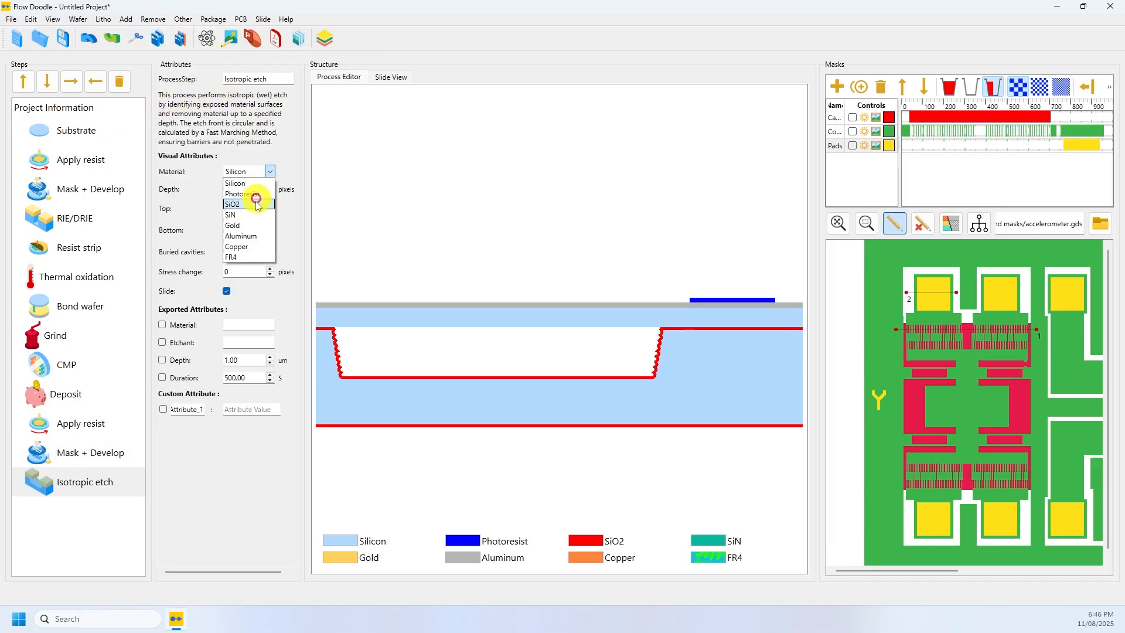
click(247, 235)
click(103, 19)
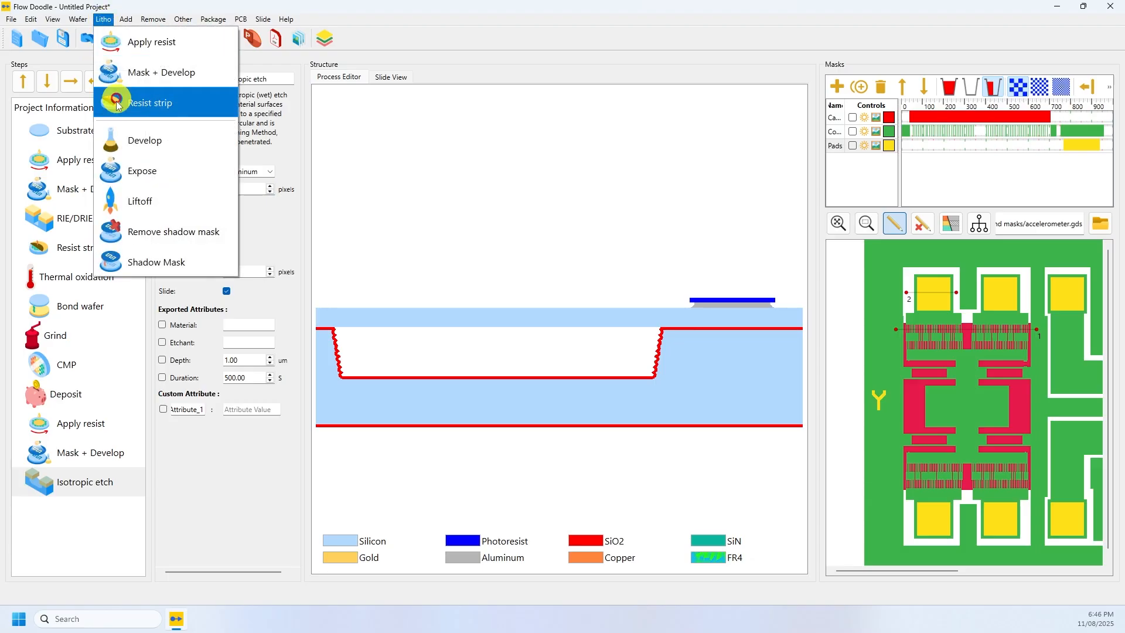
click(150, 102)
- Add an Apply resist step and a Mask + Develop step that uses the Comb mask with inverse polarity
click(103, 18)
click(115, 42)
click(103, 18)
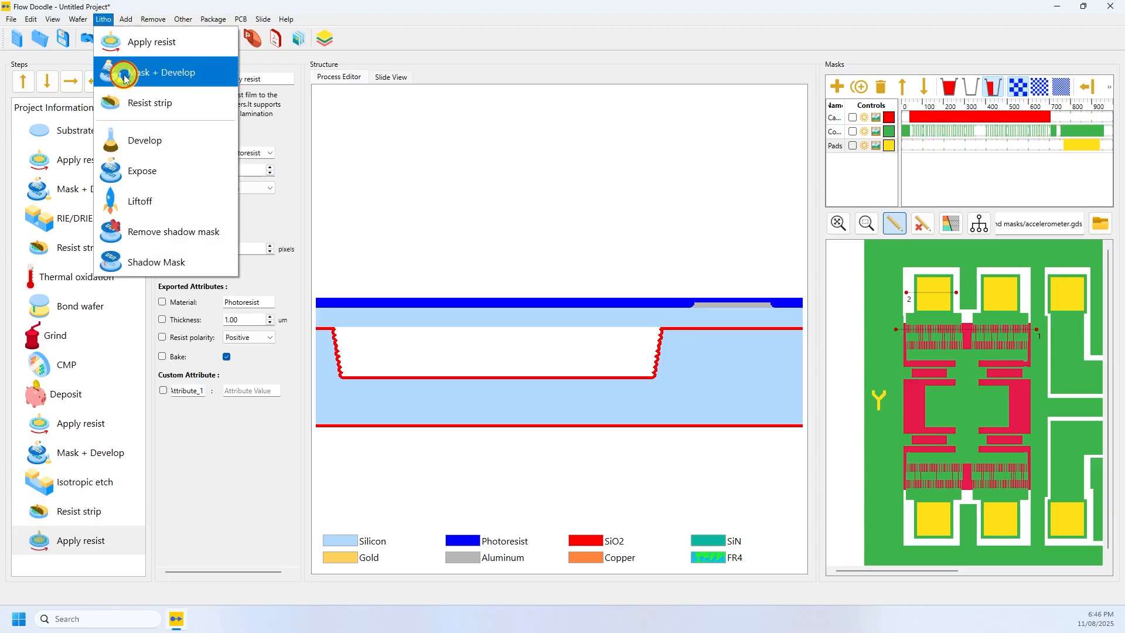
click(120, 73)
click(270, 134)
click(235, 157)
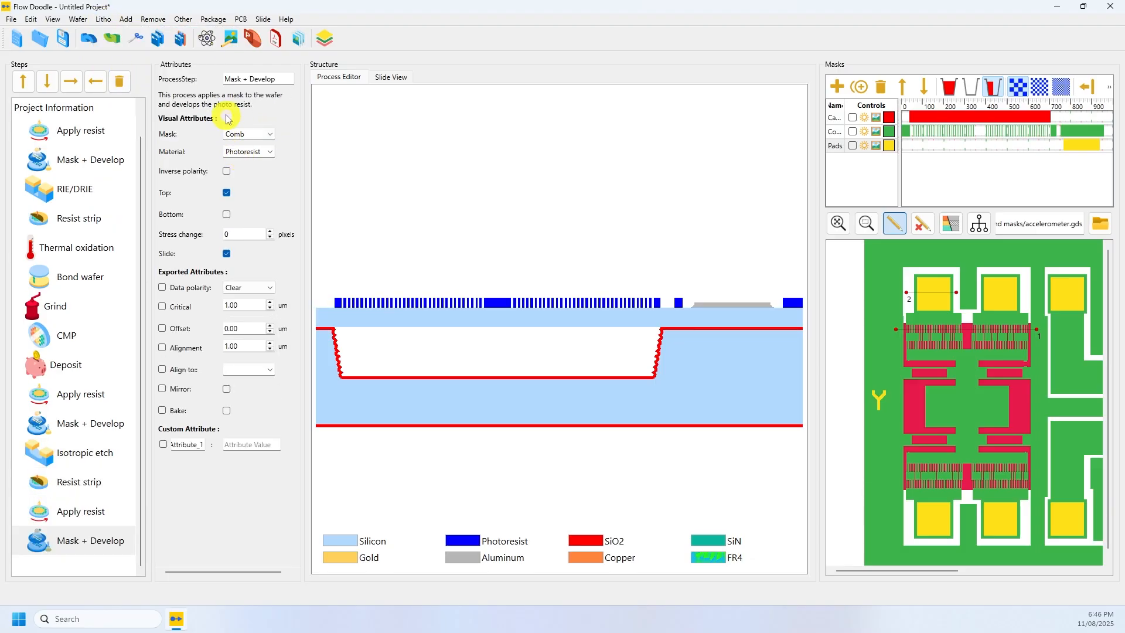
- Add a RIE/DRIE etch step with a depth of 50 pixels, followed by a Resist strip step
click(151, 19)
click(168, 73)
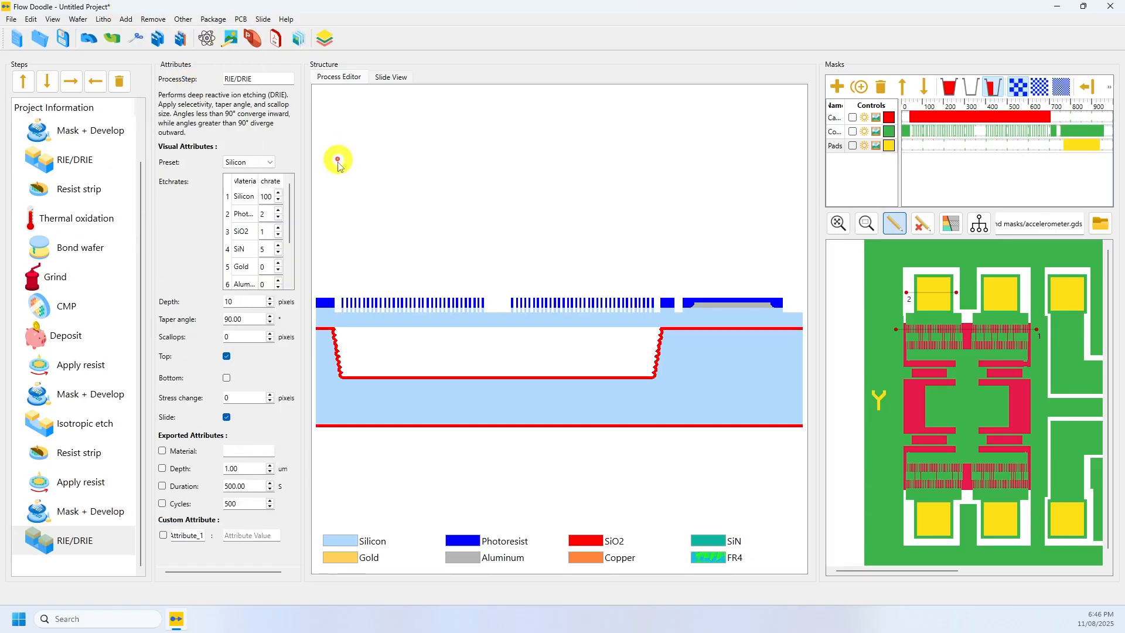
click(271, 299)
click(270, 300)
click(270, 300)
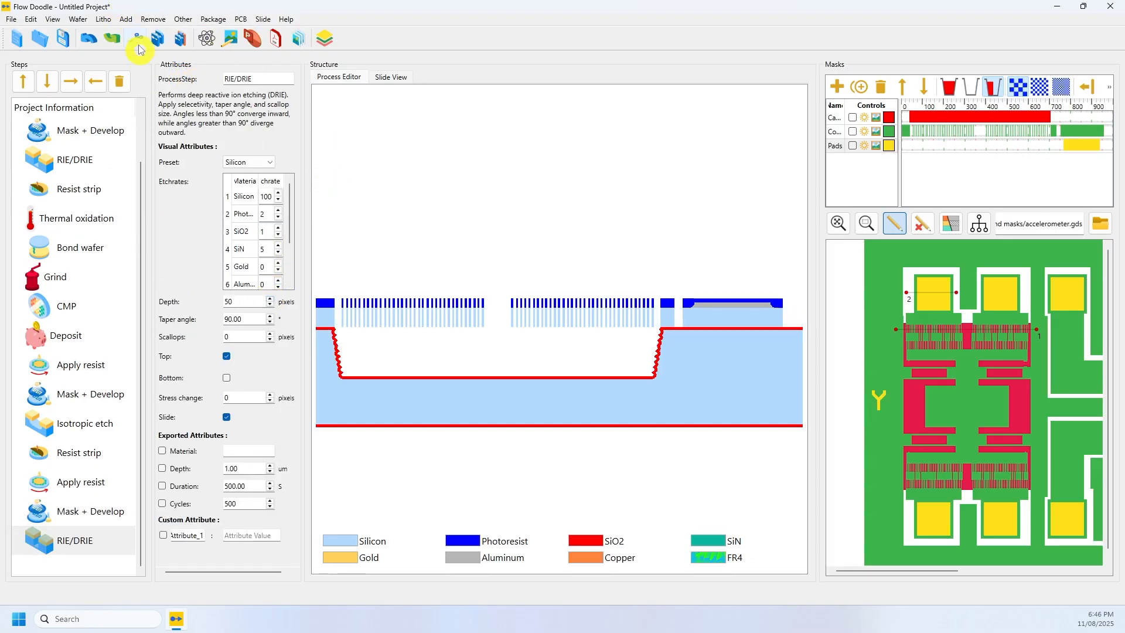
click(103, 20)
click(136, 105)
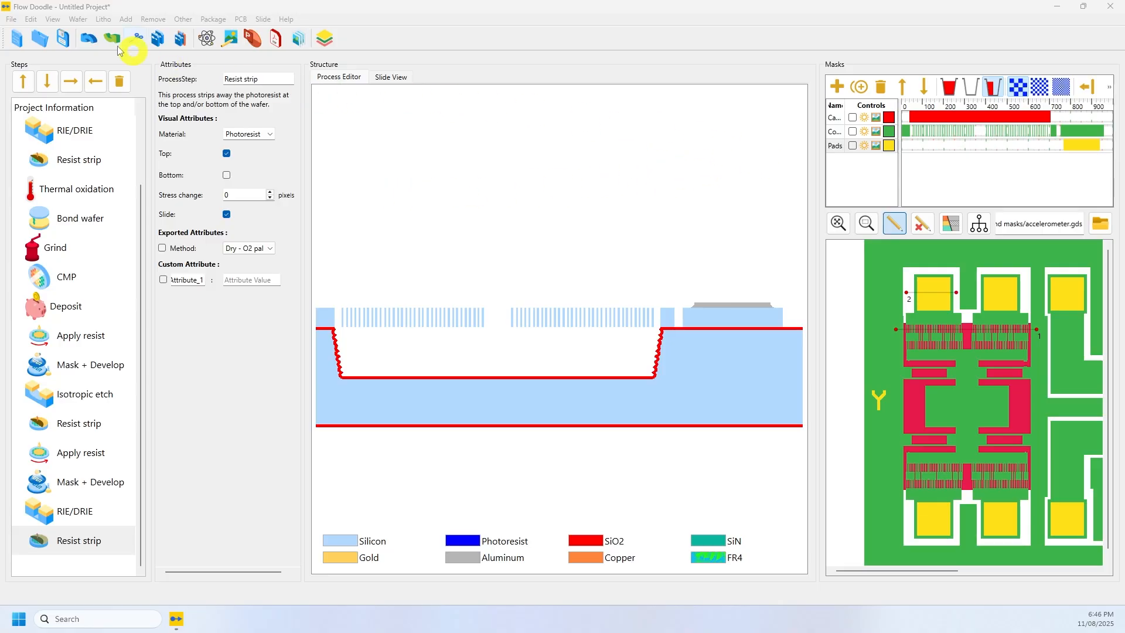
- Add a Dice step to the process flow and create a new mask named Dicing
click(77, 19)
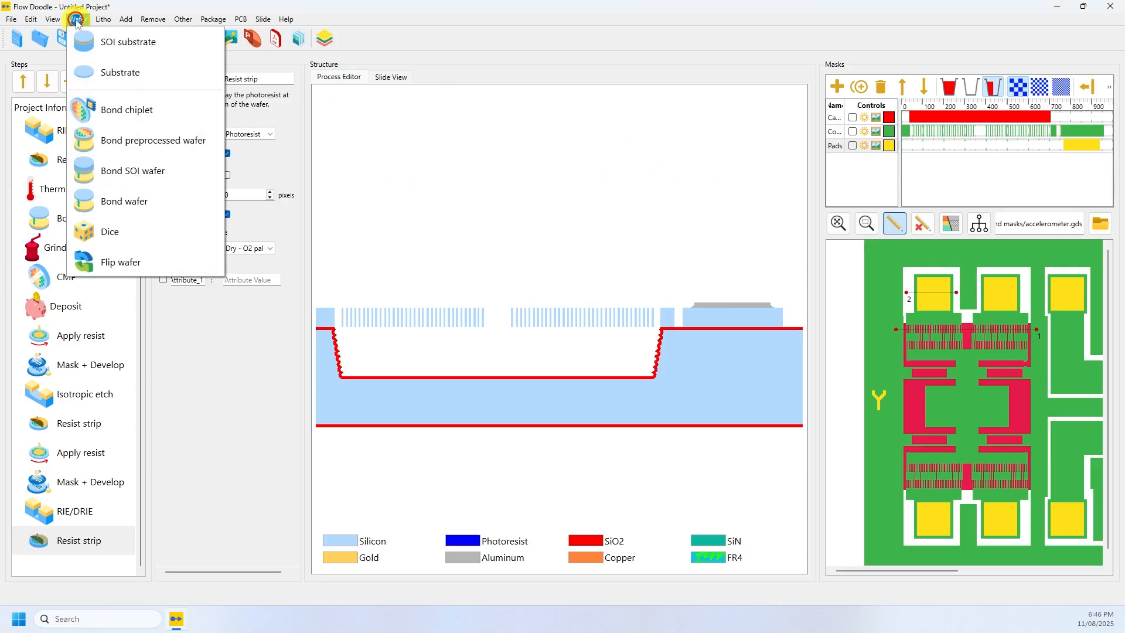
click(115, 231)
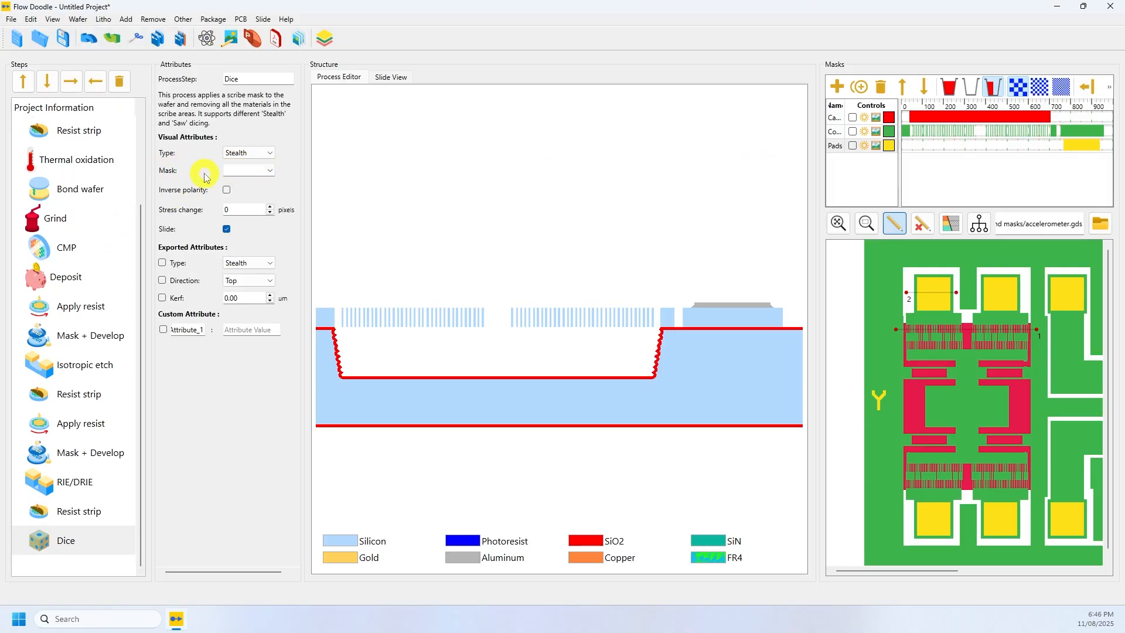
click(836, 88)
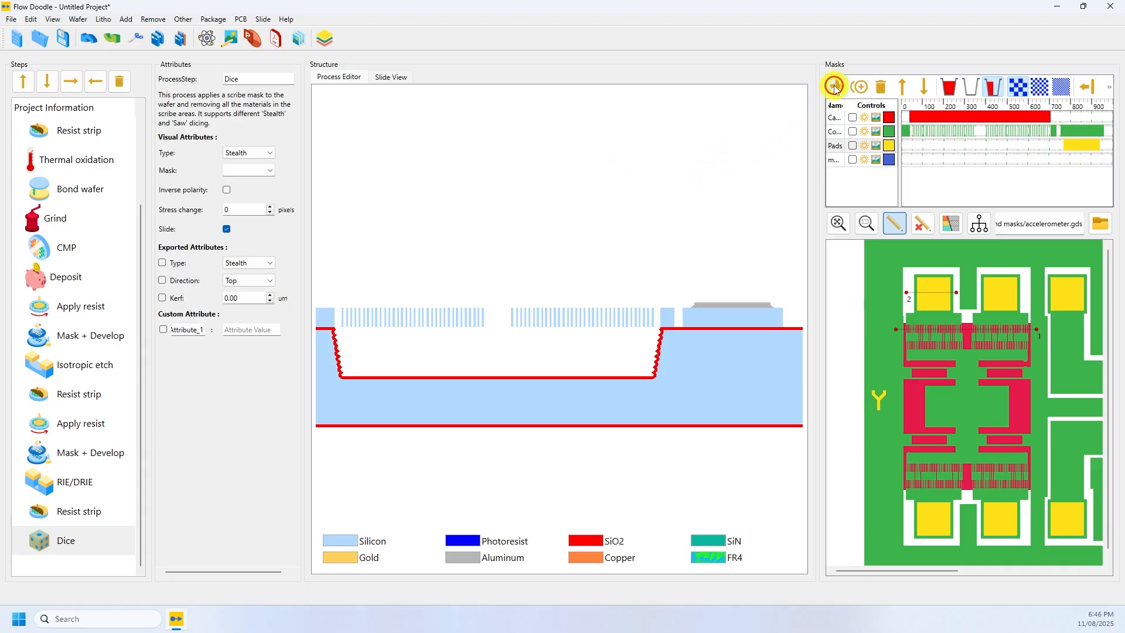
click(837, 159)
click(839, 160)
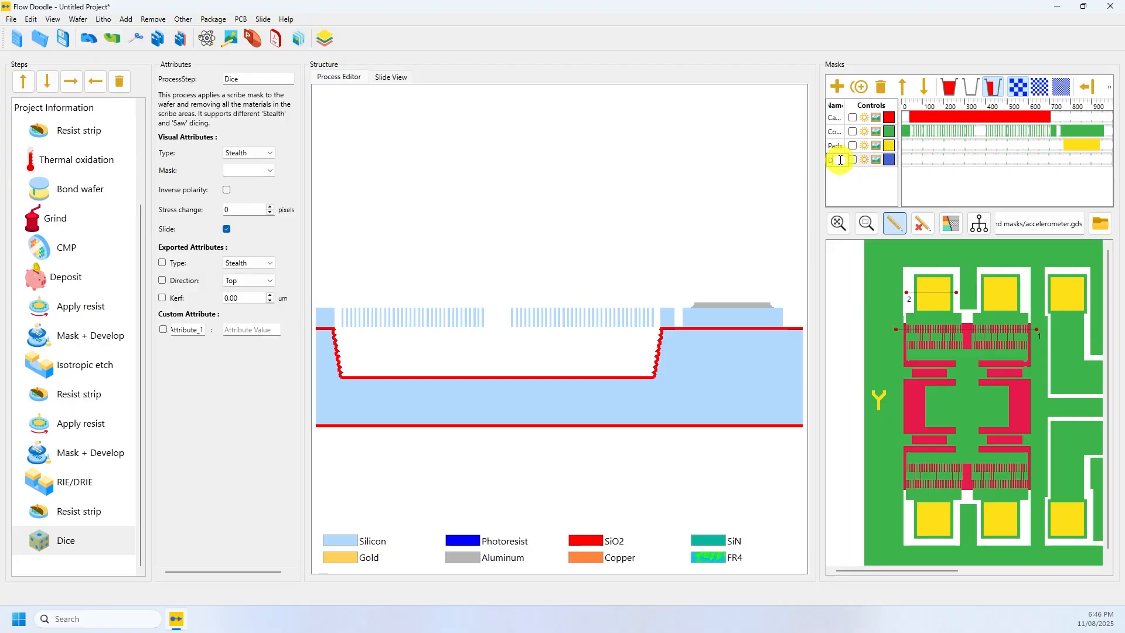
text(Dicing)
key(Return)
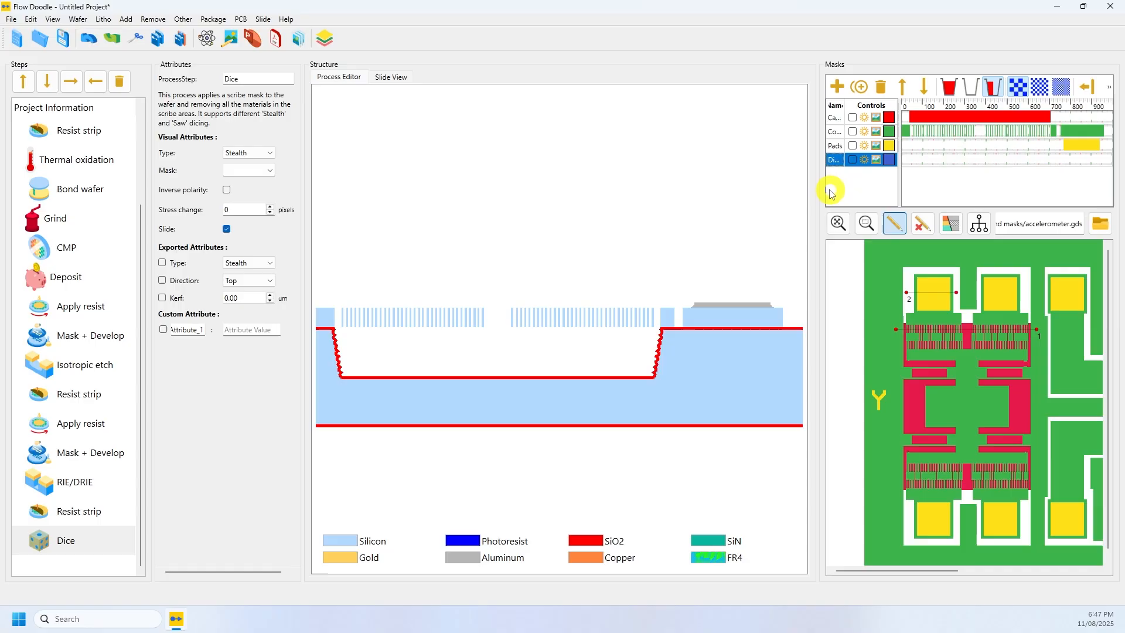
- Widen the masks view, assign the Dicing mask to the Dice step and draw a narrow strip at the mask's far end
drag(816, 193, 728, 191)
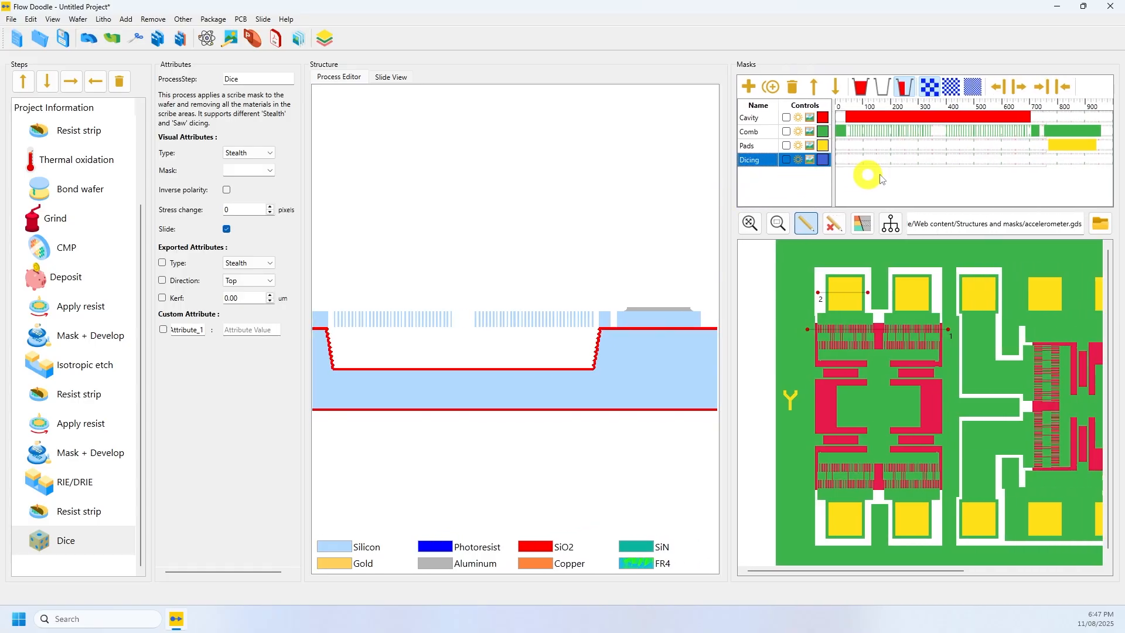
click(930, 87)
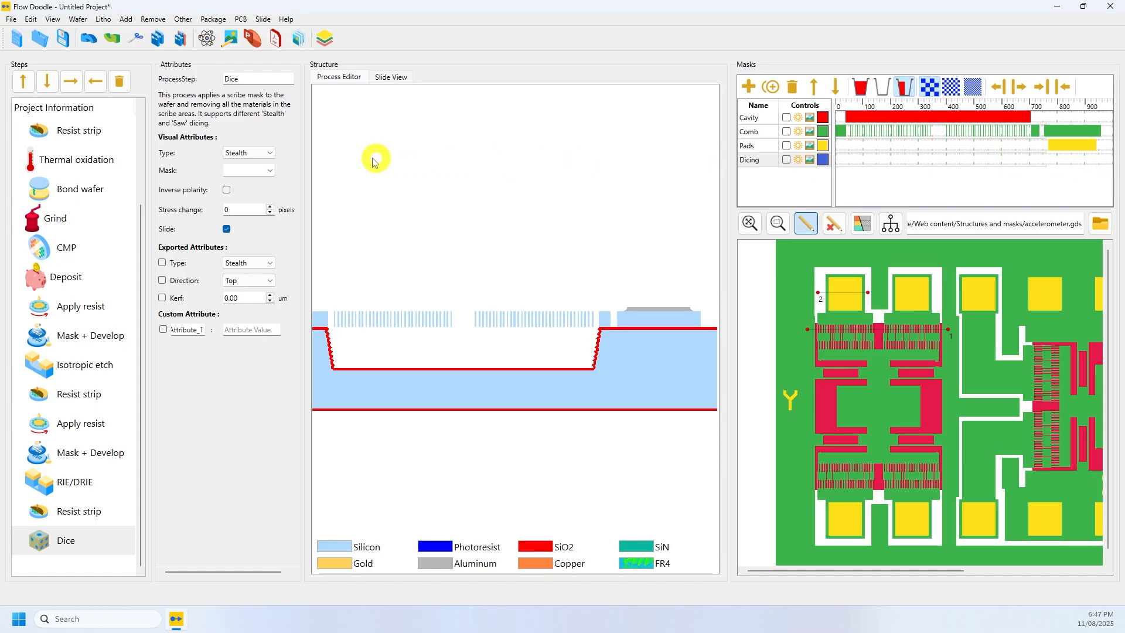
click(271, 171)
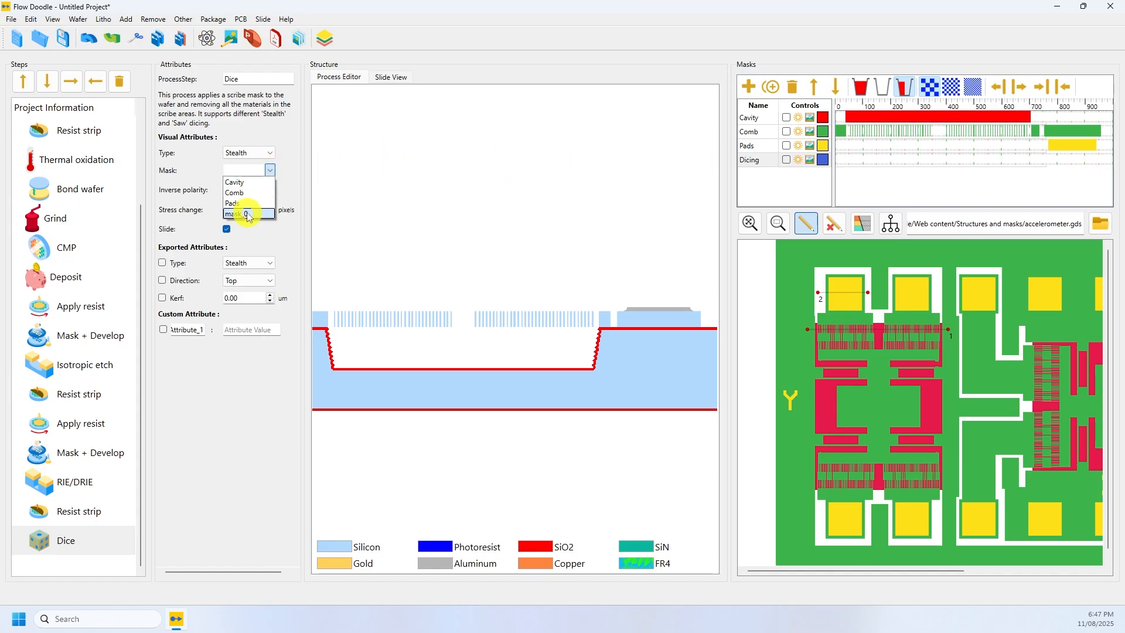
click(249, 214)
click(269, 170)
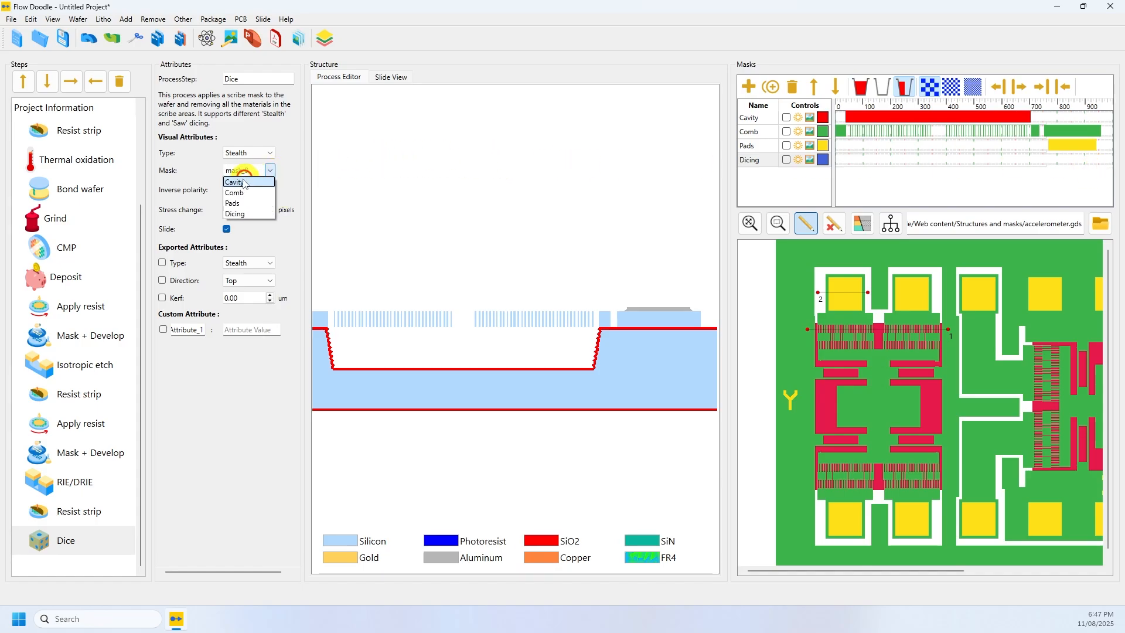
click(238, 209)
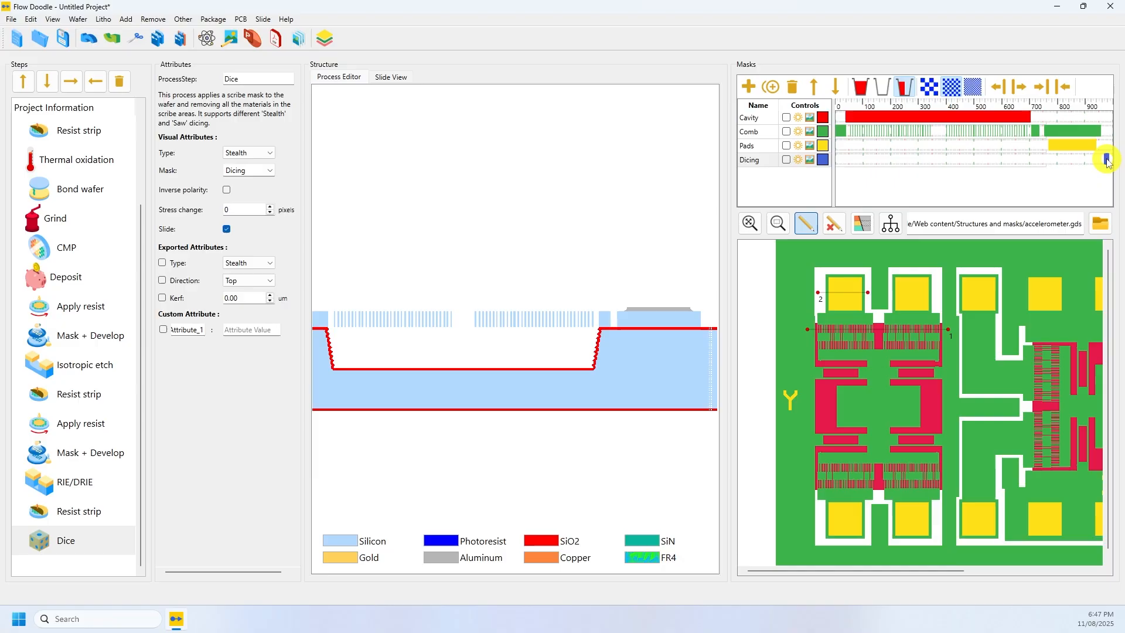
- Set the Dice step's type to Saw and add a narrow Dicing strip near the start of the mask ruler
click(275, 153)
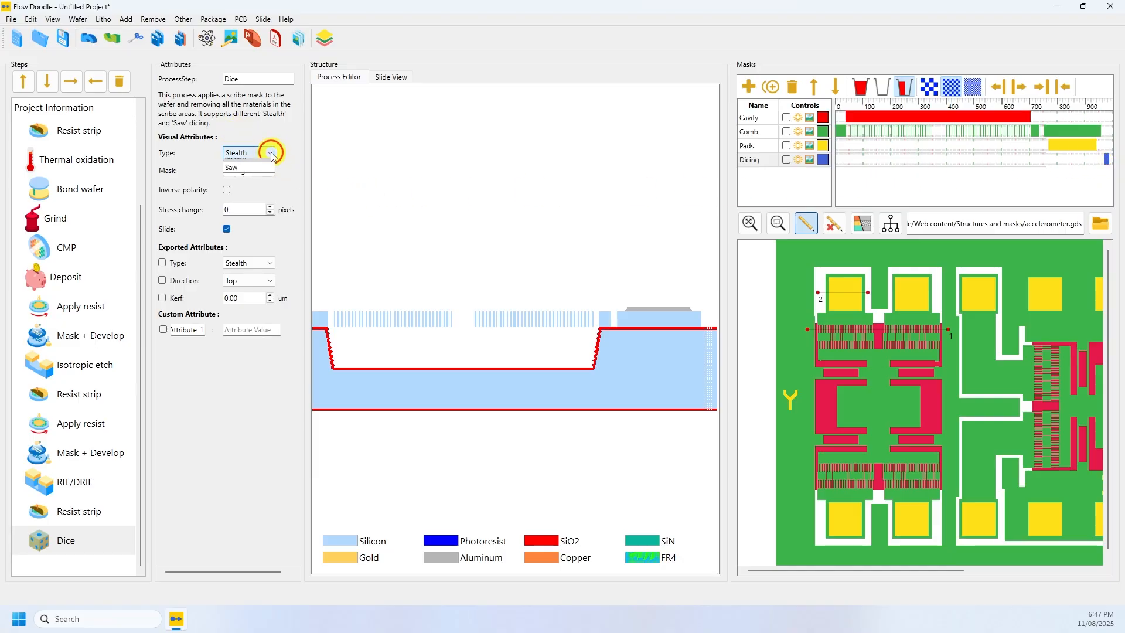
click(243, 171)
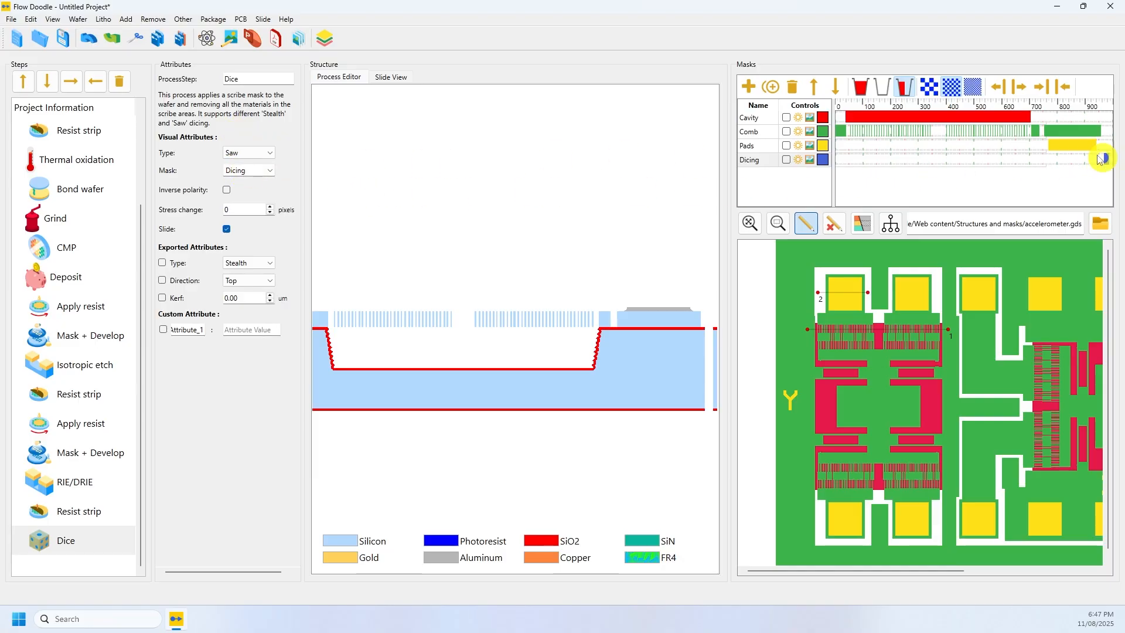
click(842, 160)
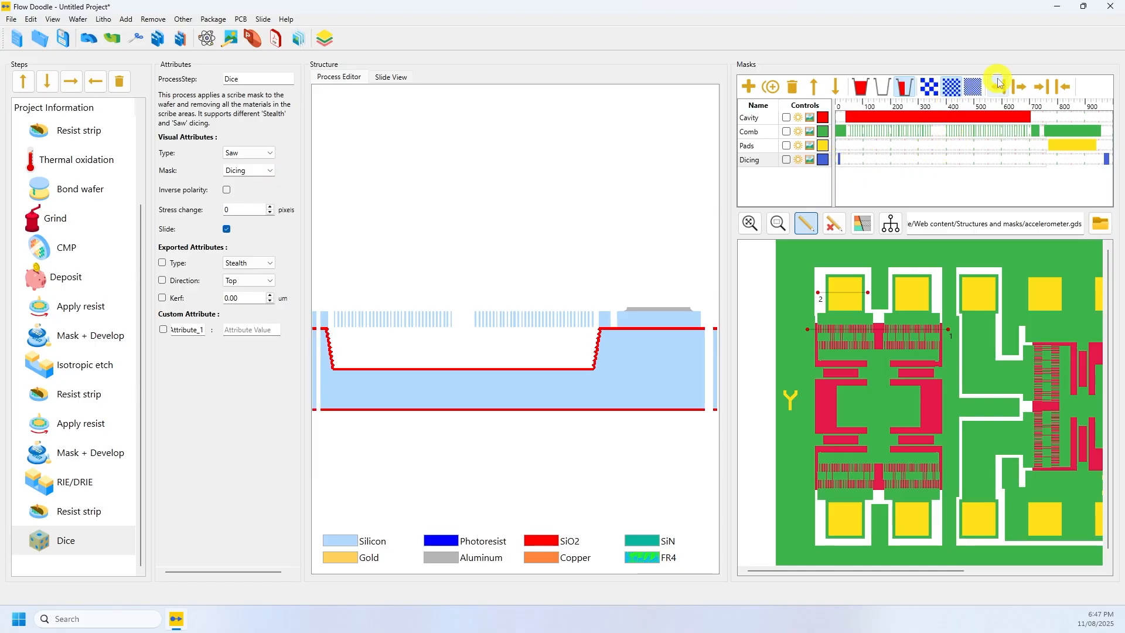
- Shift the Cavity, Comb and Pads mask shapes toward the start of the ruler using the coarse grid
click(1084, 101)
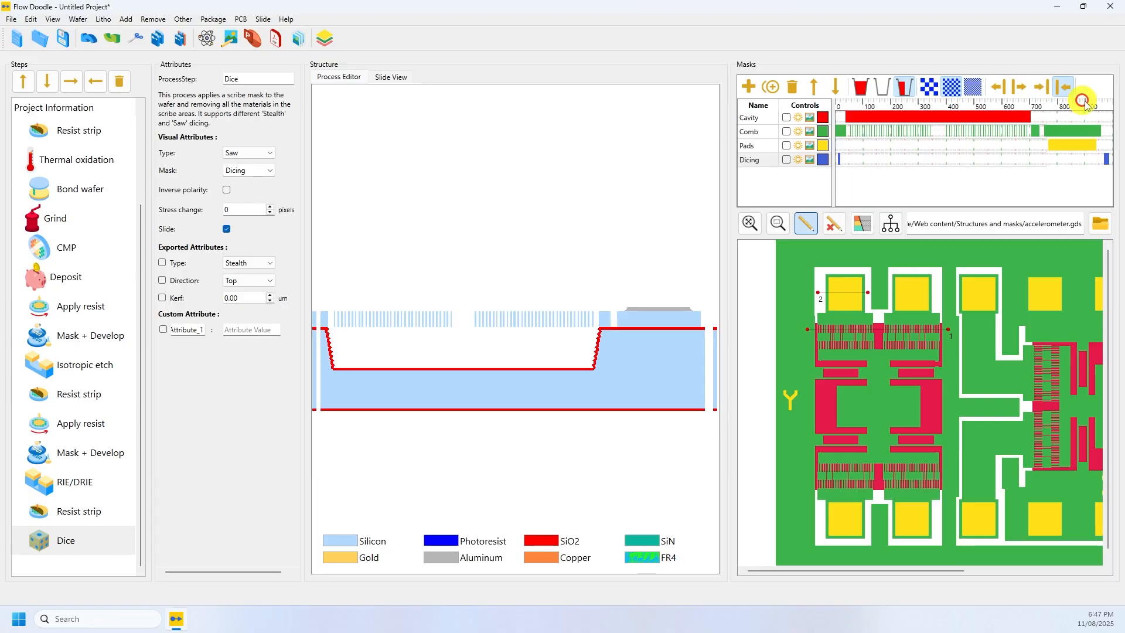
click(929, 87)
click(1108, 119)
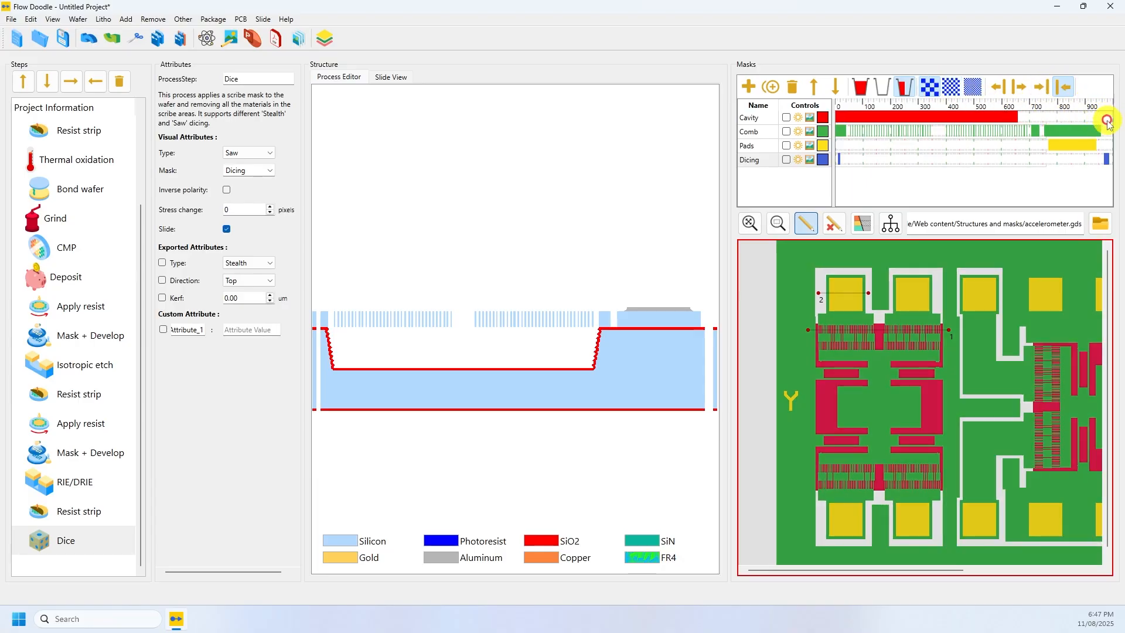
click(1108, 132)
click(1107, 147)
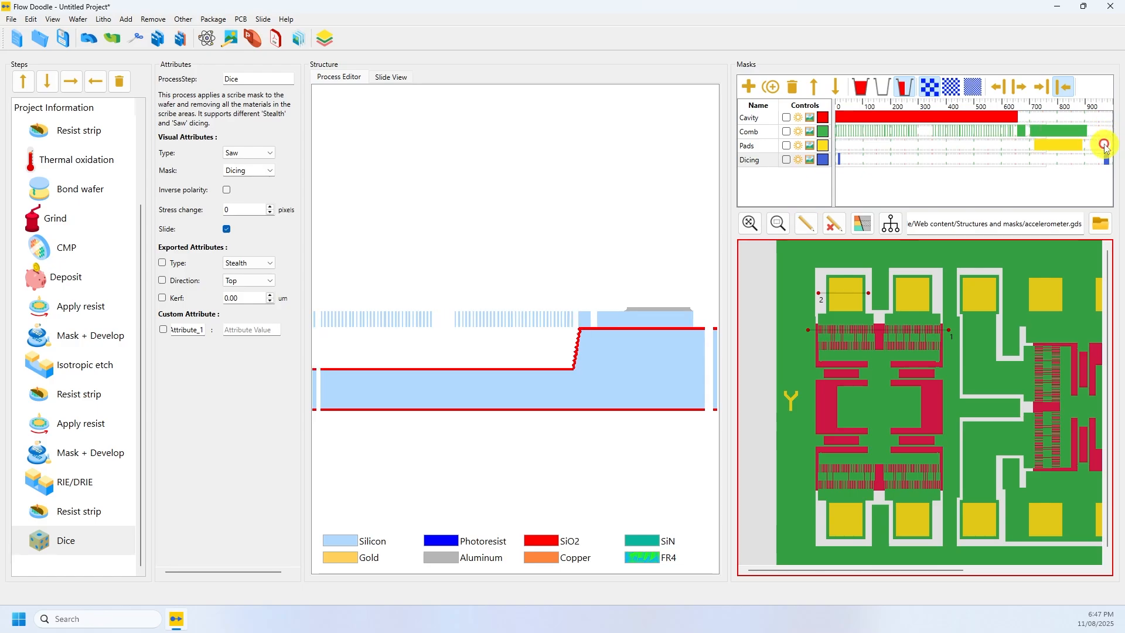